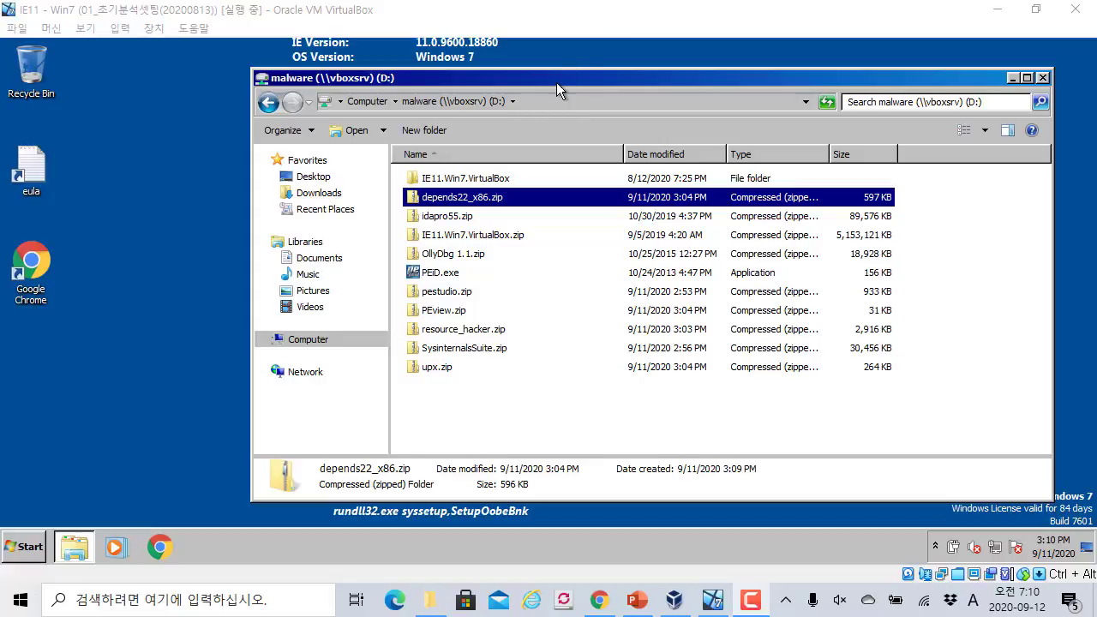
pyautogui.moveTo(556, 82); pyautogui.dragTo(529, 82)
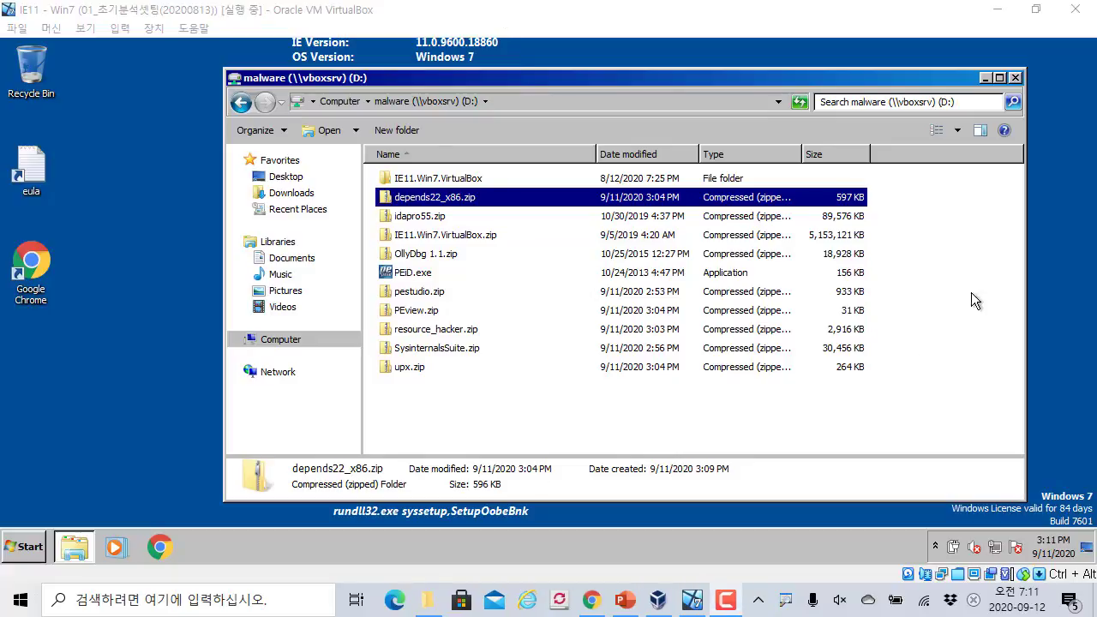
pyautogui.click(674, 25)
pyautogui.press('super+r')
pyautogui.click(674, 24)
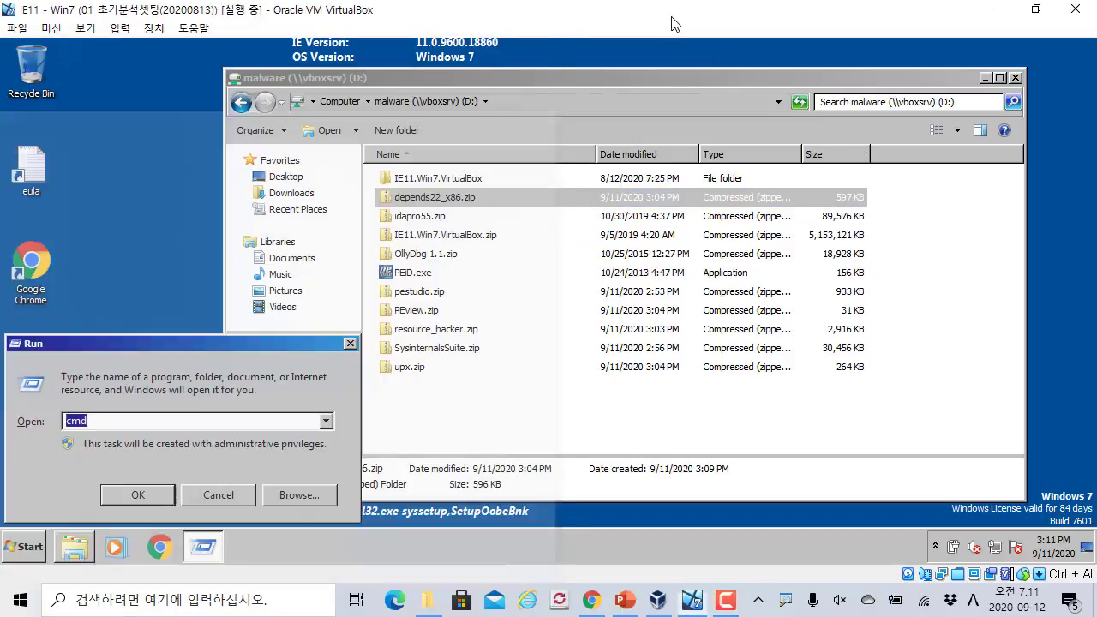
pyautogui.press('Escape')
# Minimize the virtual machine and open a blank Notepad document on the host, enlarged to 230% zoom
pyautogui.click(997, 8)
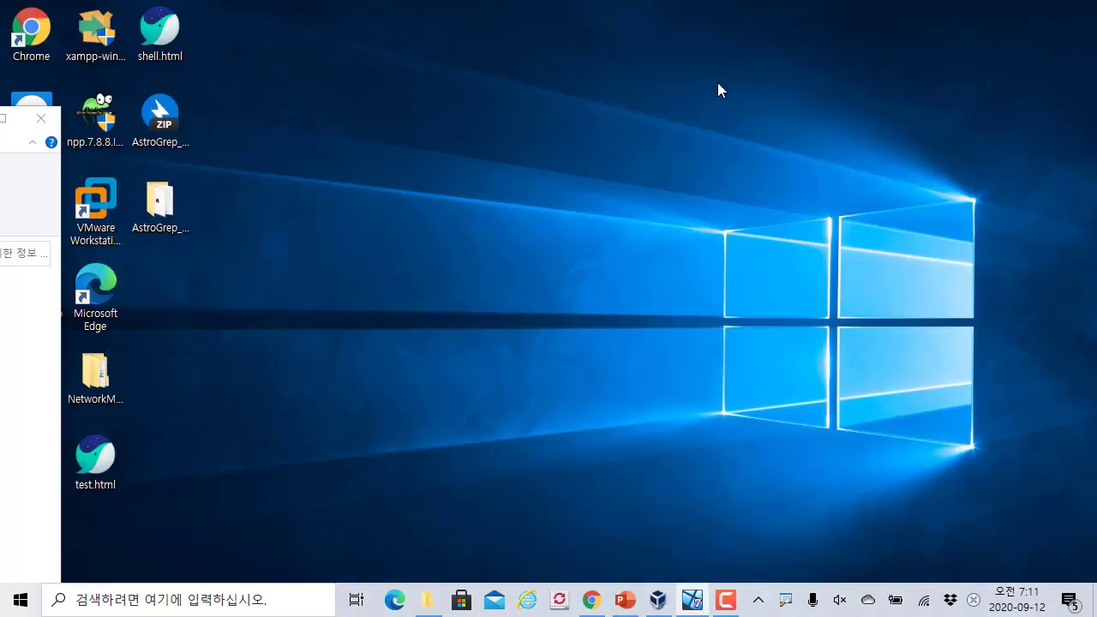
pyautogui.press('super+r')
pyautogui.press('Return')
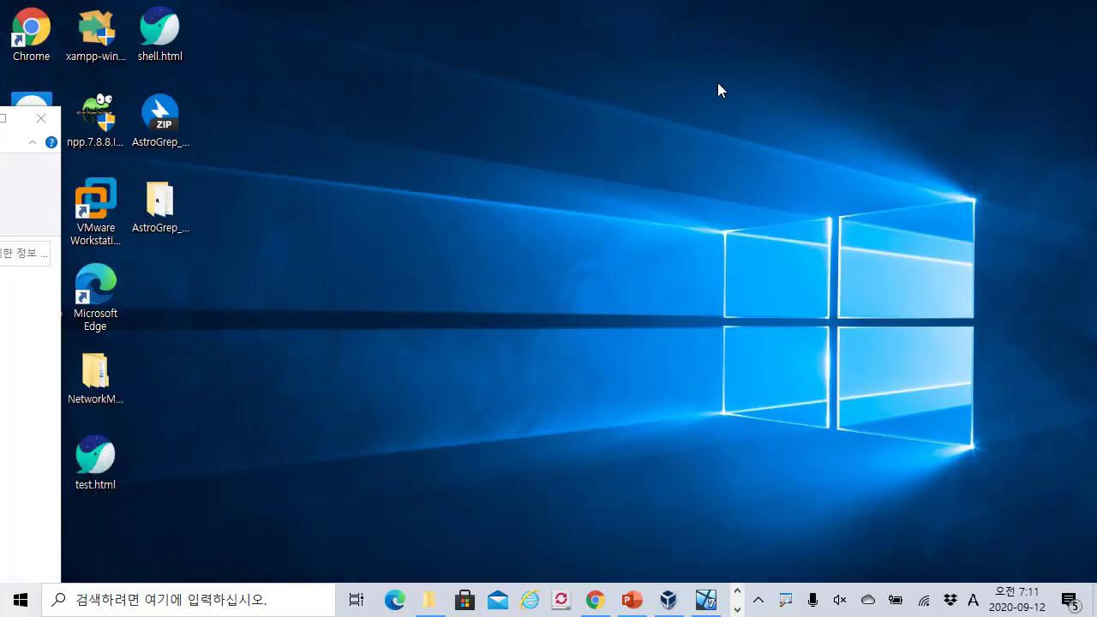
pyautogui.moveTo(310, 113); pyautogui.dragTo(417, 104)
pyautogui.keyDown('ctrl'); pyautogui.scroll(4, 403, 288); pyautogui.keyUp('ctrl')
pyautogui.keyDown('ctrl'); pyautogui.scroll(8, 403, 289); pyautogui.keyUp('ctrl')
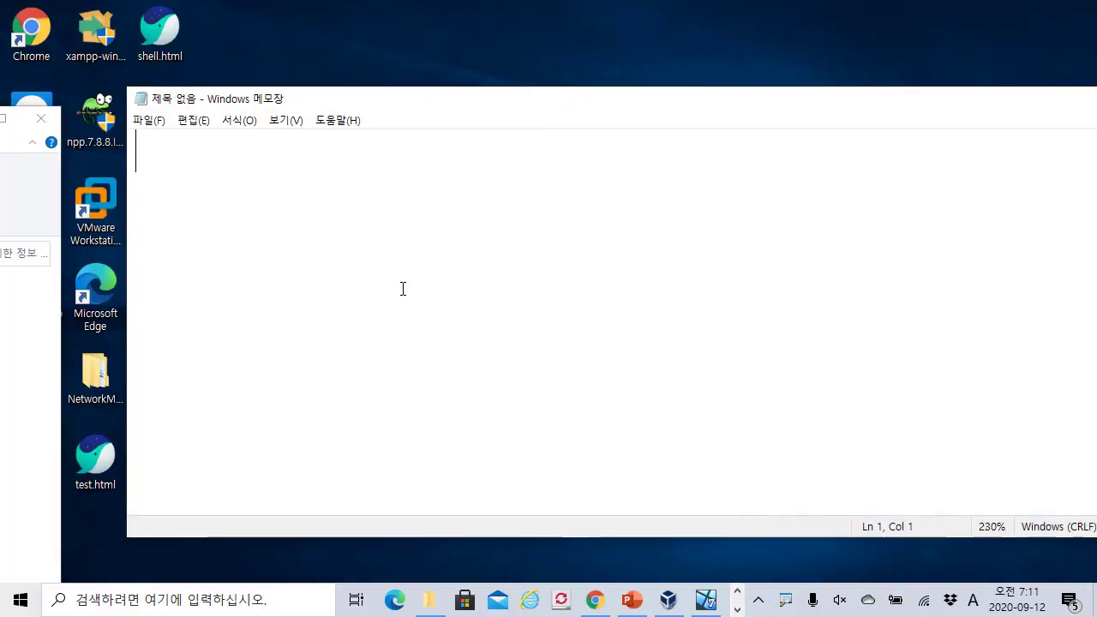
# Enter "DLL 파일" as the first line of the blank note
pyautogui.write('ㅇ')
pyautogui.press('BackSpace')
pyautogui.keyDown('ctrl'); pyautogui.scroll(1, 403, 289); pyautogui.keyUp('ctrl')
pyautogui.write('DLL')
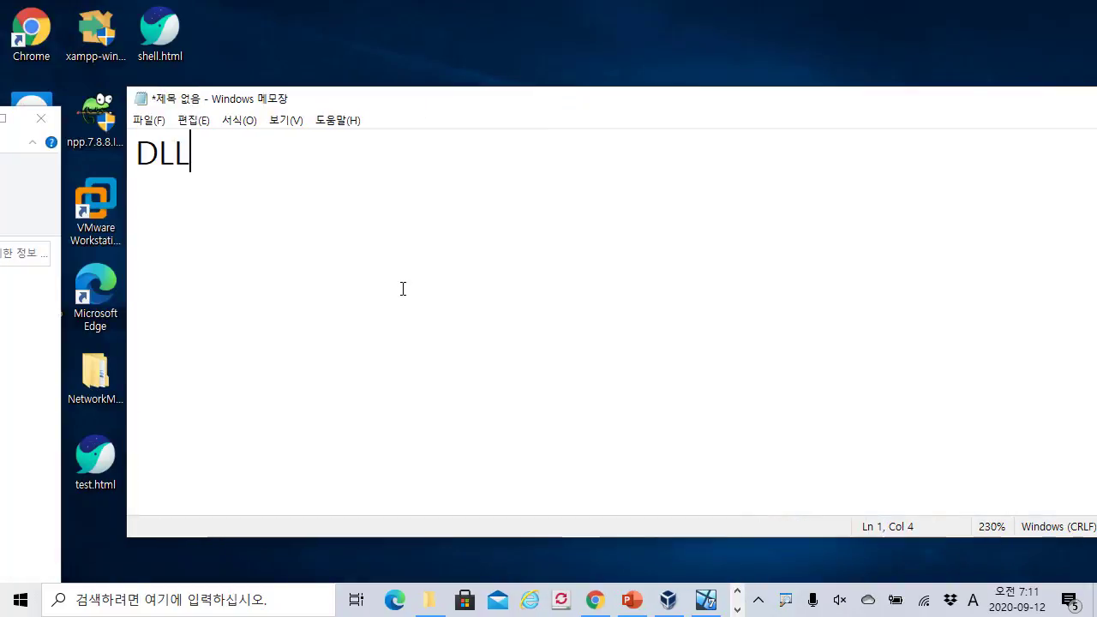
pyautogui.press('Hangul')
pyautogui.write('파일')
pyautogui.press('Return')
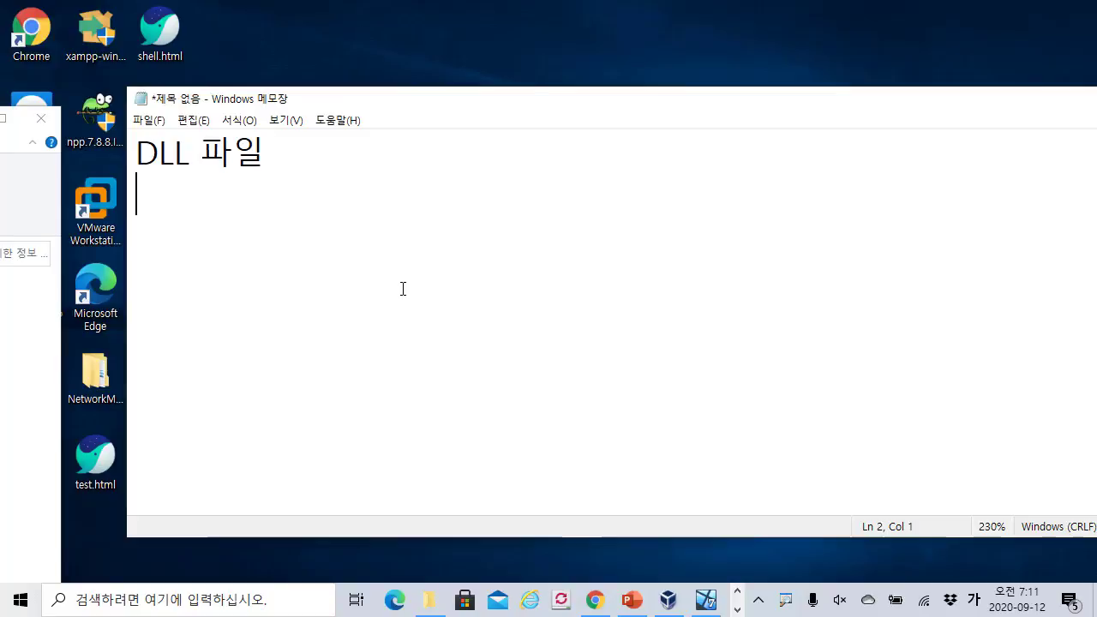
# Add the line "exe파일" after a blank line and maximize the Notepad window
pyautogui.press('Hangul')
pyautogui.press('Return')
pyautogui.write('exe')
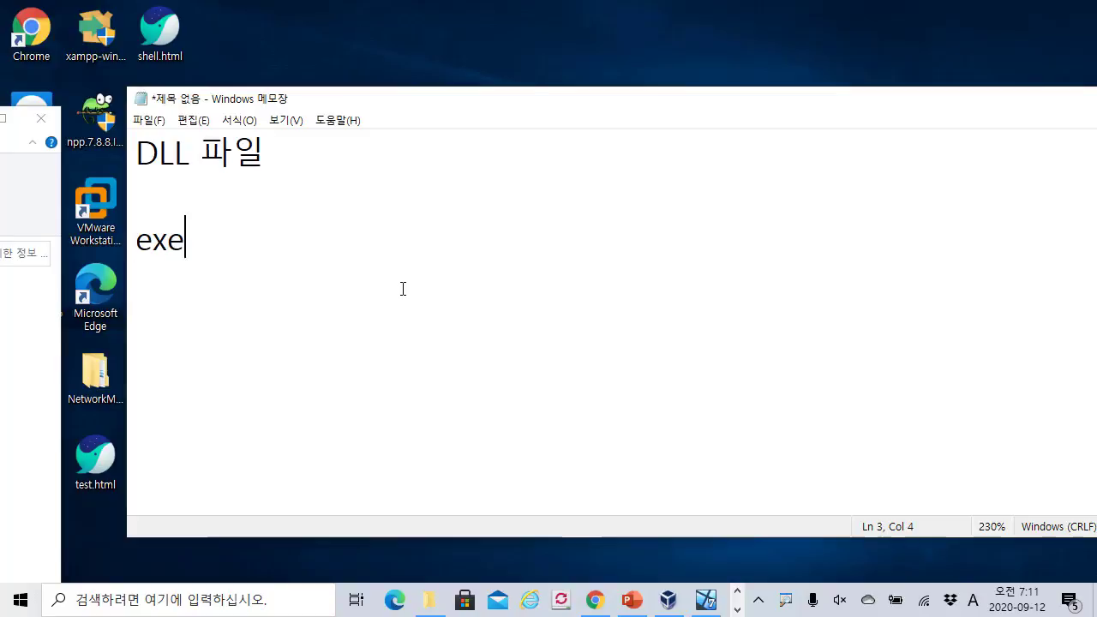
pyautogui.write('vkdlf')
pyautogui.press('BackSpace')
pyautogui.press('BackSpace')
pyautogui.press('BackSpace')
pyautogui.press('BackSpace')
pyautogui.press('Hangul')
pyautogui.press('BackSpace')
pyautogui.write('파일')
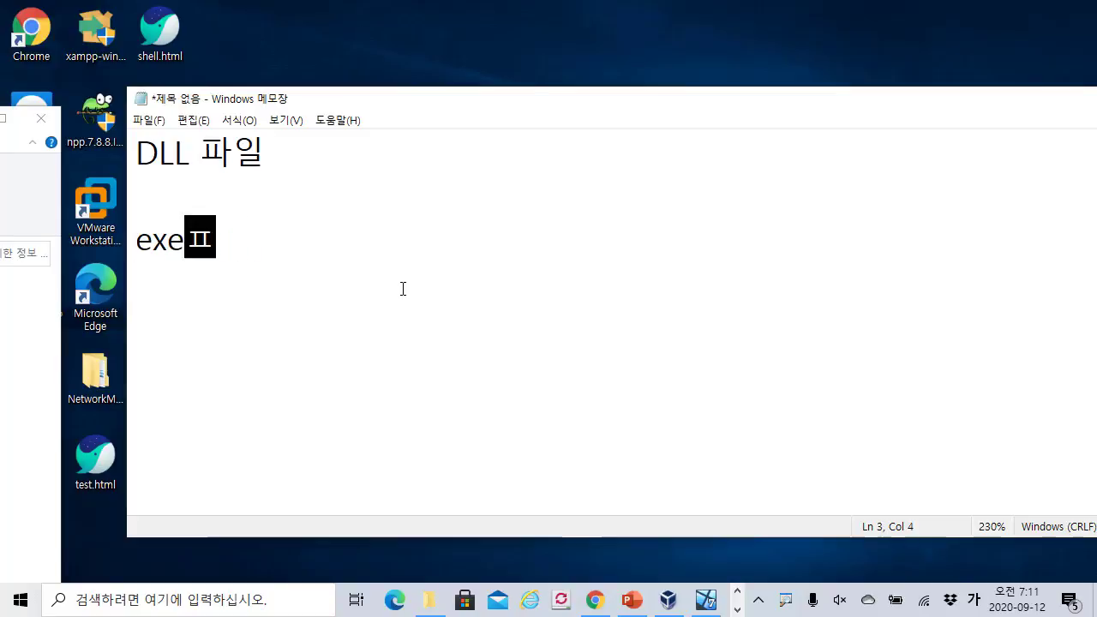
pyautogui.press('Return')
pyautogui.doubleClick(304, 109)
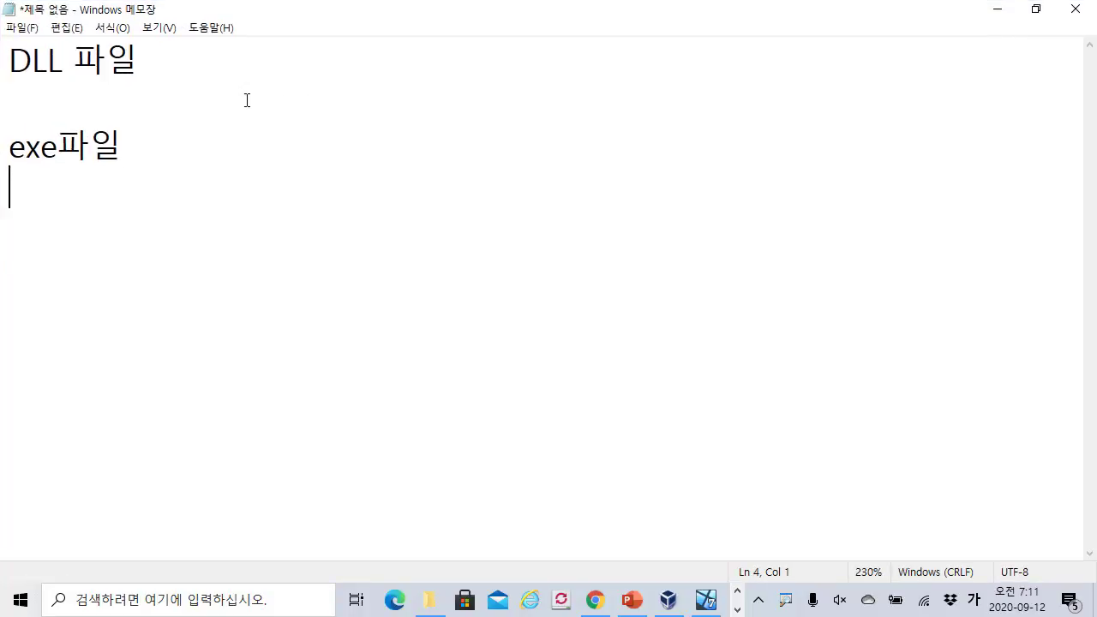
# Mark up the DLL and exe lines with temporary red boxes, a connecting arrow and circles, and clear the drawings
pyautogui.moveTo(5, 32); pyautogui.dragTo(155, 91)
pyautogui.moveTo(84, 75); pyautogui.dragTo(99, 104)
pyautogui.moveTo(5, 122)
pyautogui.mouseDown()
pyautogui.moveTo(83, 164)
pyautogui.moveTo(137, 171)
pyautogui.mouseUp()
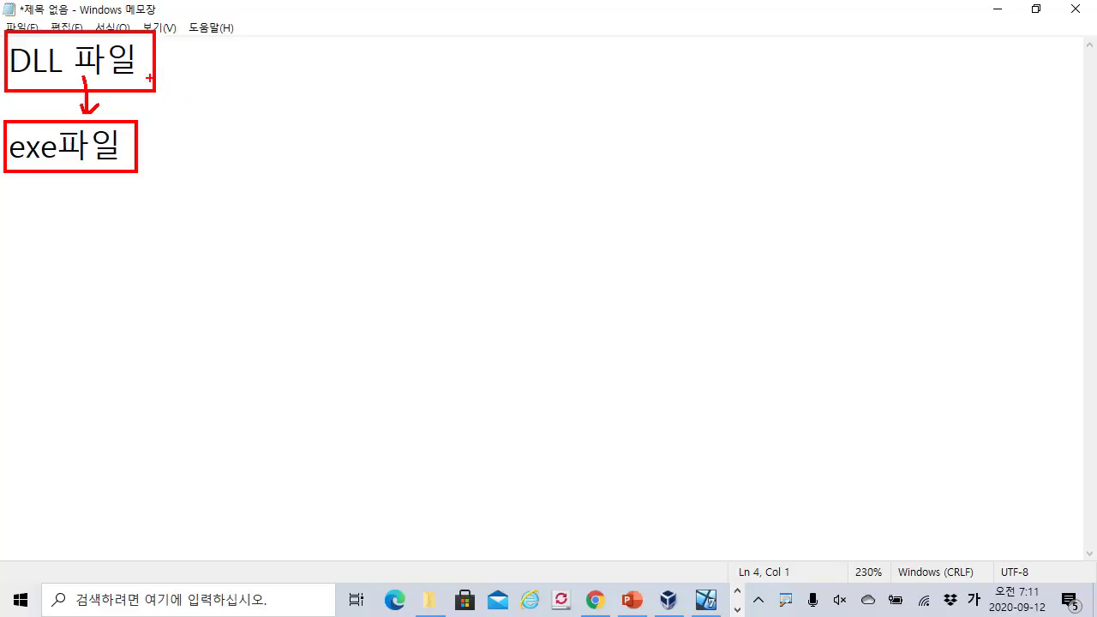
pyautogui.moveTo(149, 77)
pyautogui.mouseDown()
pyautogui.moveTo(178, 84)
pyautogui.moveTo(190, 69)
pyautogui.moveTo(180, 87)
pyautogui.mouseUp()
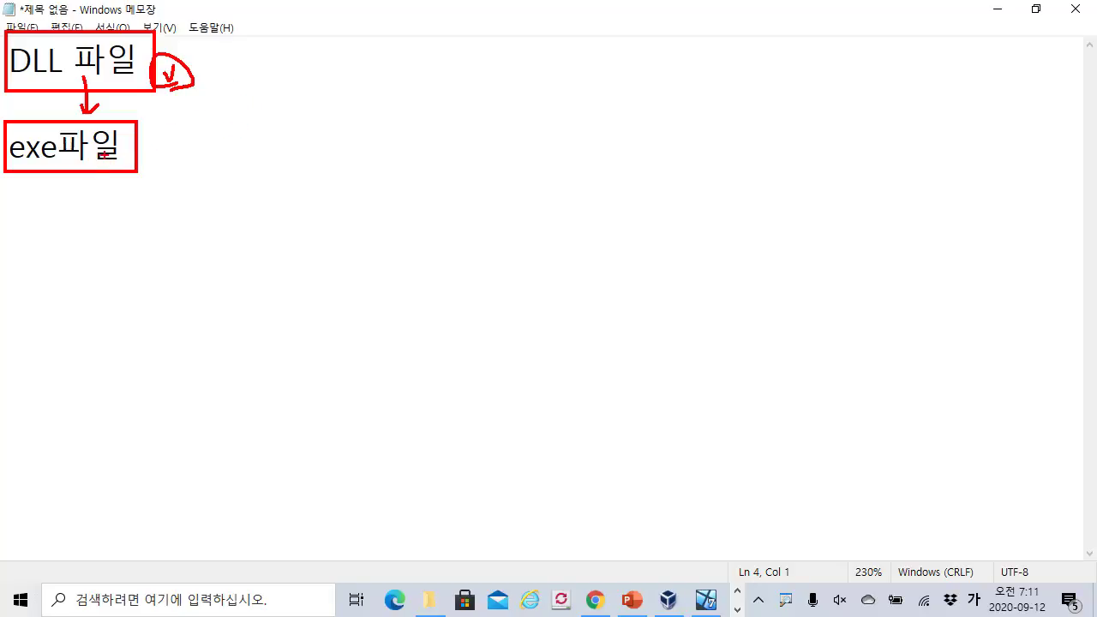
pyautogui.moveTo(125, 166)
pyautogui.mouseDown()
pyautogui.moveTo(2, 156)
pyautogui.moveTo(142, 134)
pyautogui.moveTo(60, 207)
pyautogui.mouseUp()
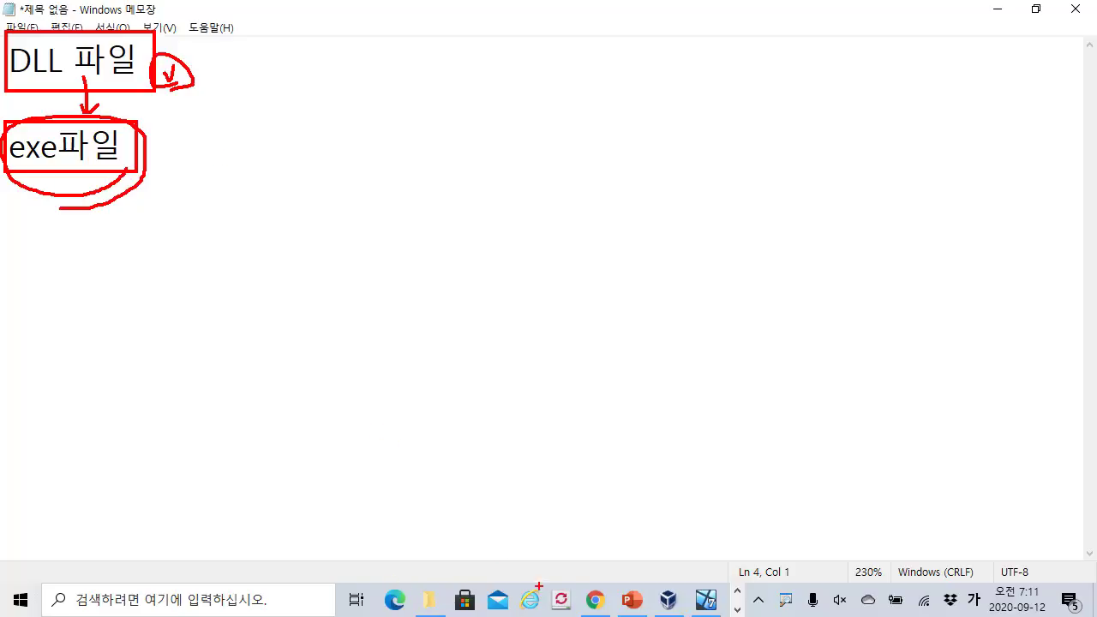
pyautogui.press('Escape')
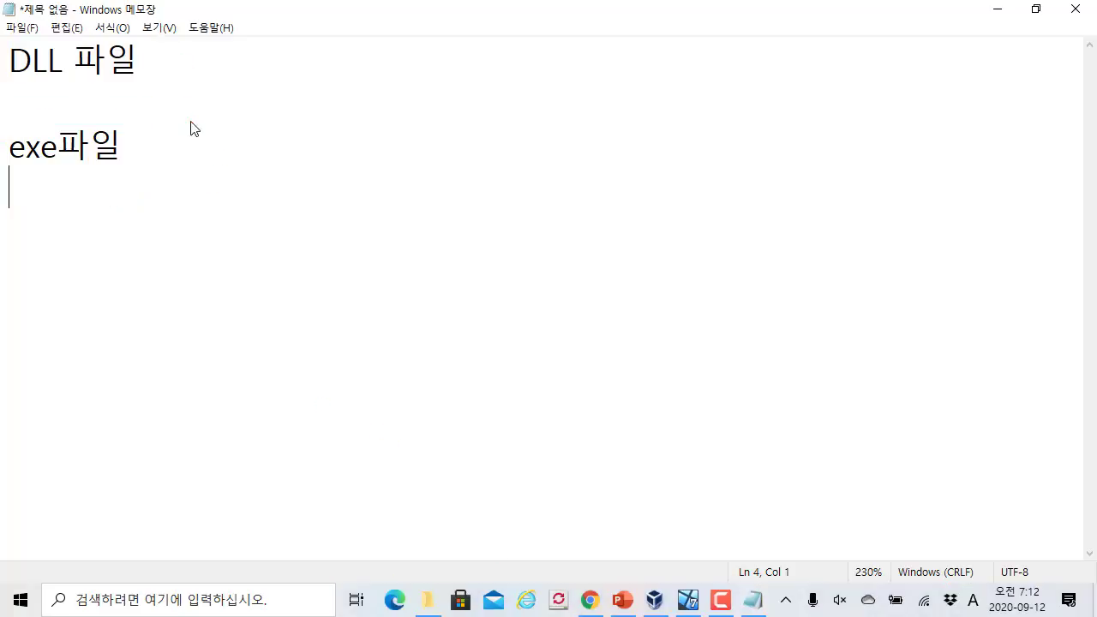
pyautogui.press('Hangul')
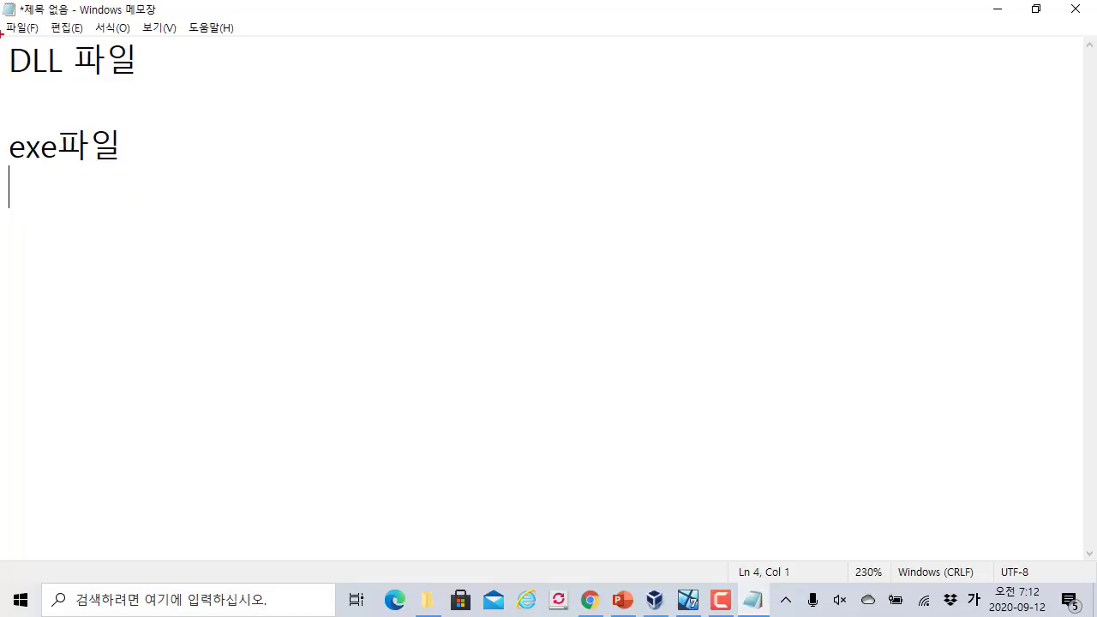
pyautogui.moveTo(1, 32)
pyautogui.mouseDown()
pyautogui.moveTo(115, 91)
pyautogui.moveTo(174, 89)
pyautogui.mouseUp()
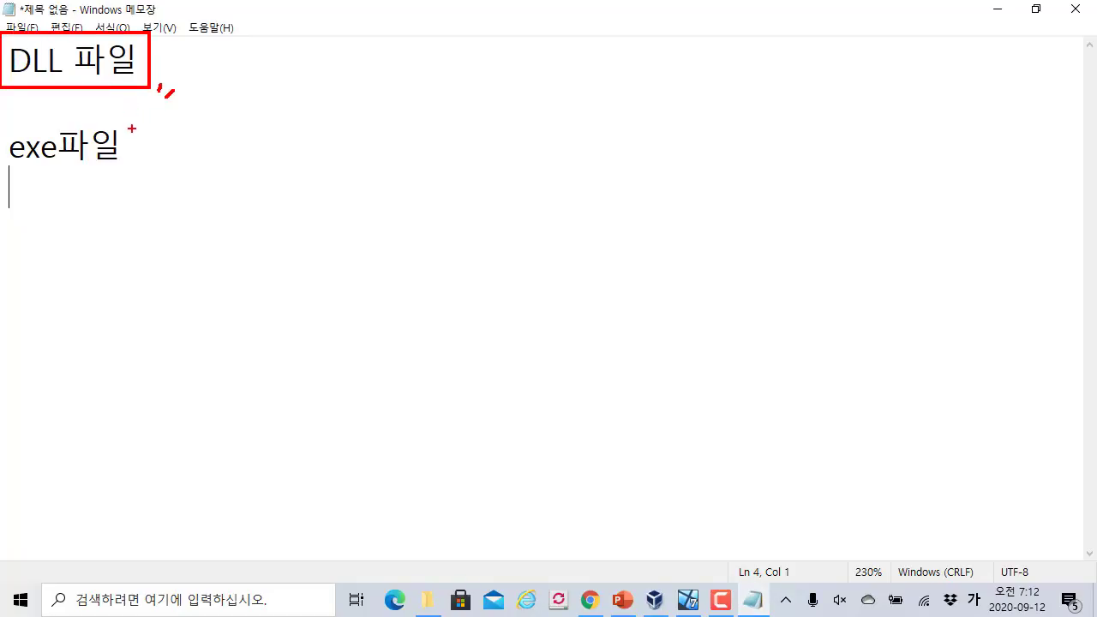
pyautogui.press('Escape')
# Insert the line "(윈도우 운영체제, 개발자 추가)" directly below "DLL 파일"
pyautogui.click(297, 65)
pyautogui.press('Return')
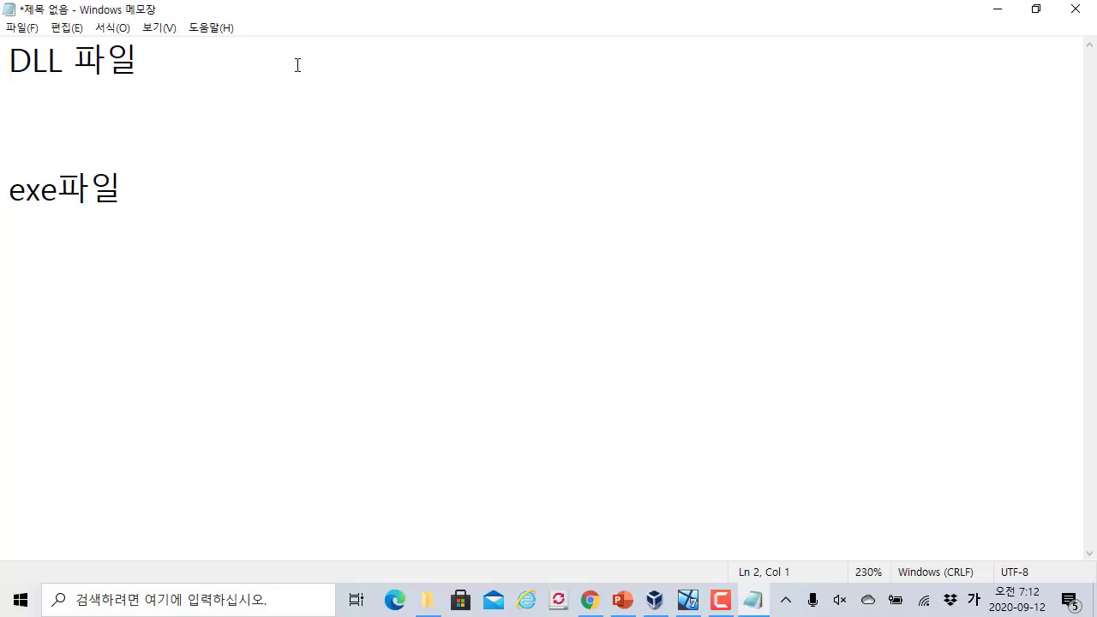
pyautogui.write('(윈도우 ')
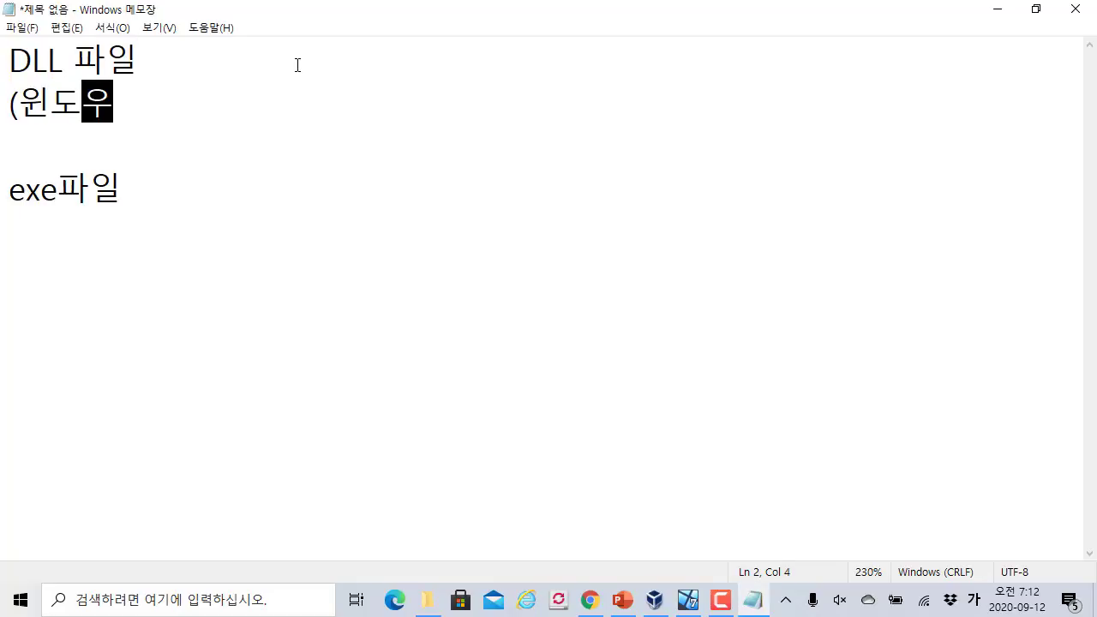
pyautogui.write('운영체제')
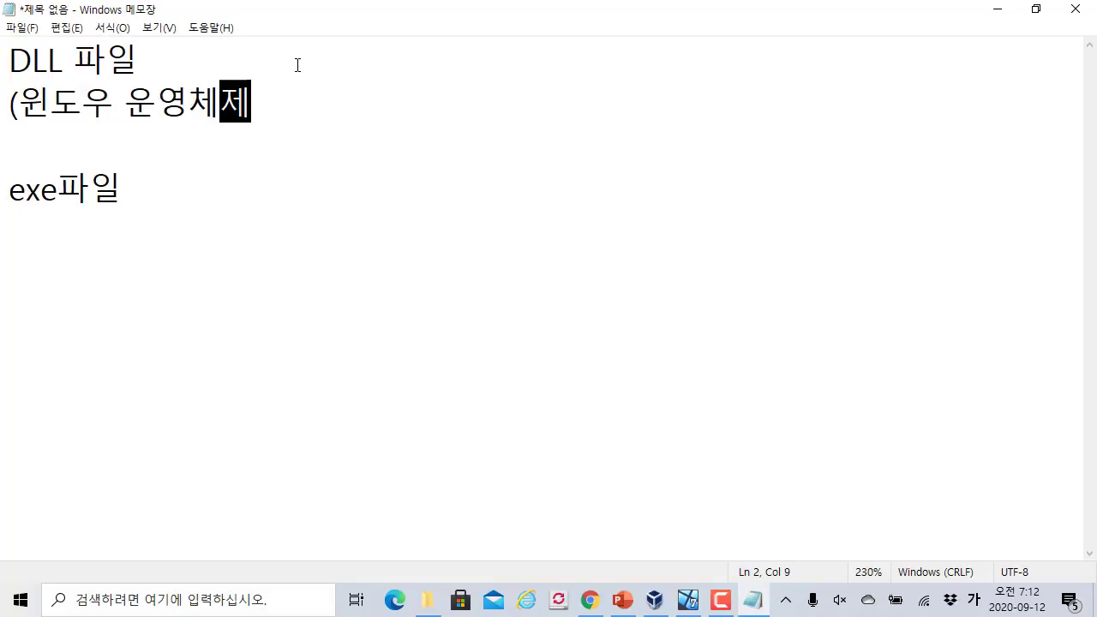
pyautogui.write(', ')
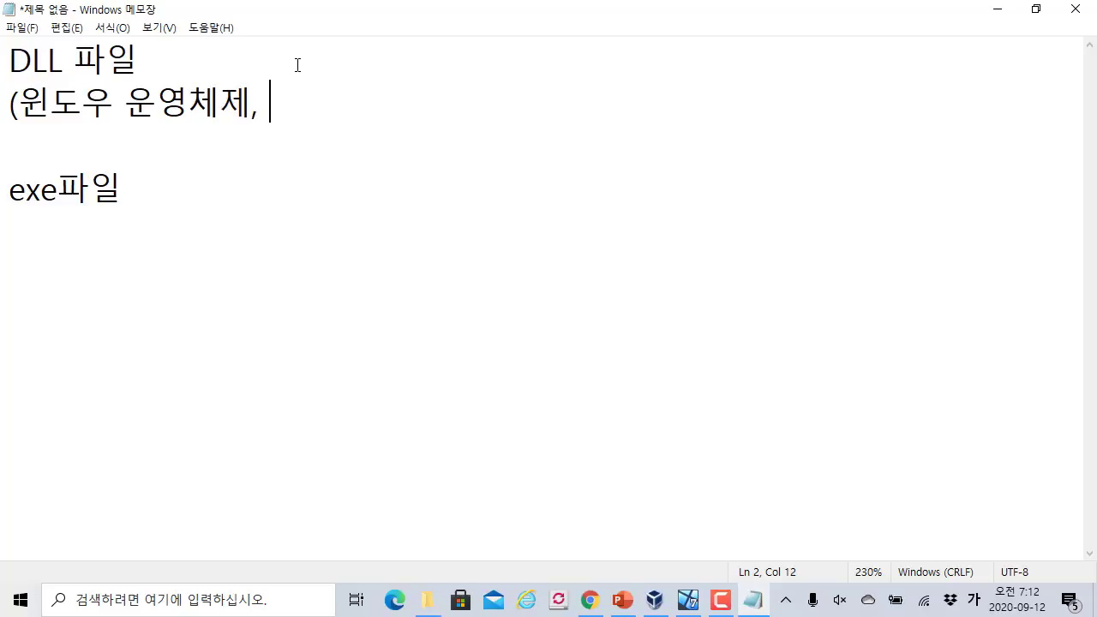
pyautogui.write('개발자 추가')
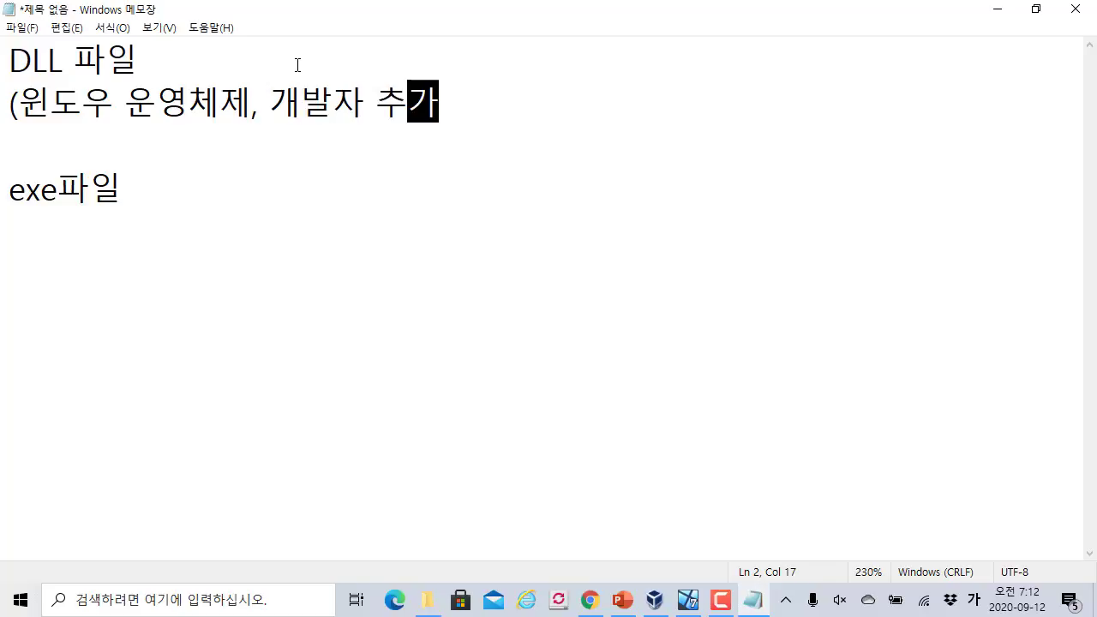
pyautogui.write(')')
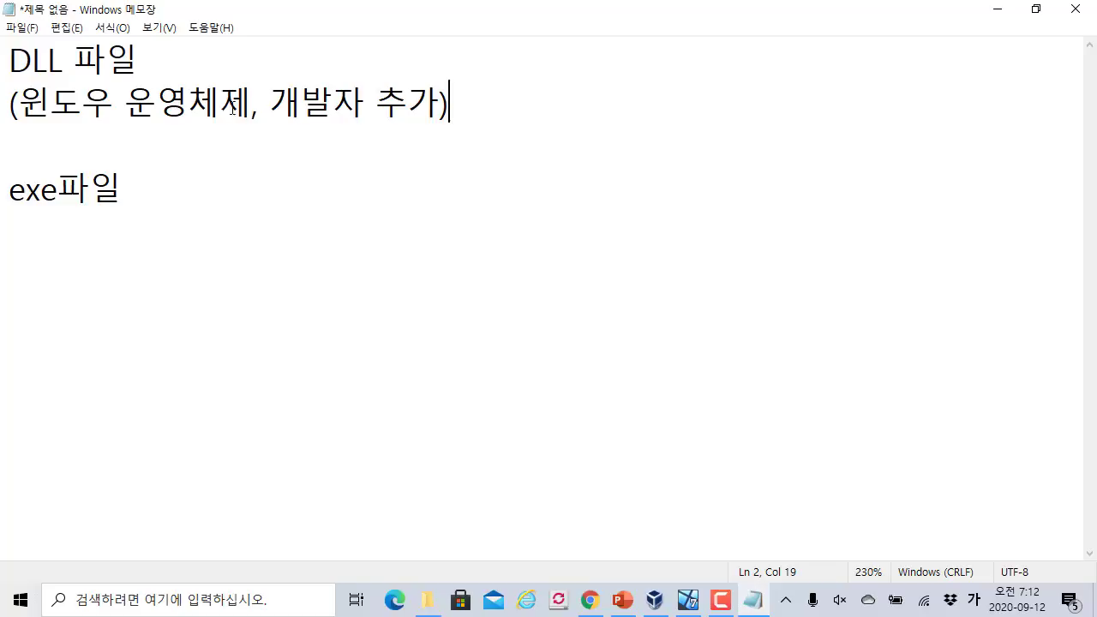
# Temporarily box "DLL 파일" and "exe파일" in red, draw an arrow pointing toward the exe line, and clear the markup
pyautogui.moveTo(8, 31); pyautogui.dragTo(165, 78)
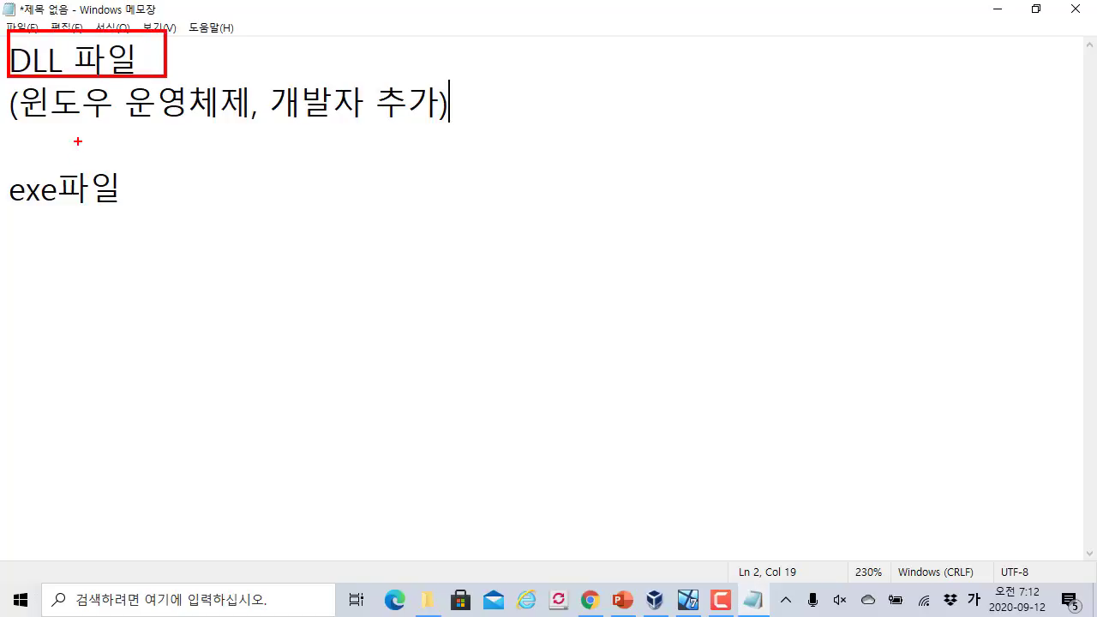
pyautogui.moveTo(2, 165)
pyautogui.mouseDown()
pyautogui.moveTo(44, 205)
pyautogui.moveTo(149, 214)
pyautogui.mouseUp()
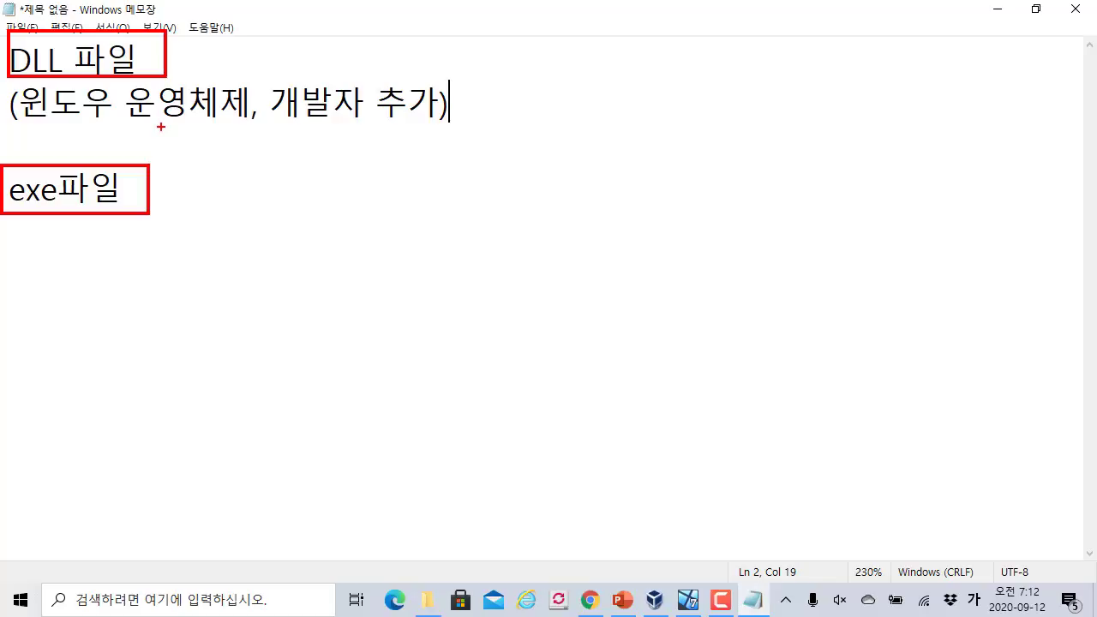
pyautogui.moveTo(394, 179); pyautogui.dragTo(221, 181)
pyautogui.moveTo(254, 166)
pyautogui.mouseDown()
pyautogui.moveTo(243, 176)
pyautogui.moveTo(257, 206)
pyautogui.mouseUp()
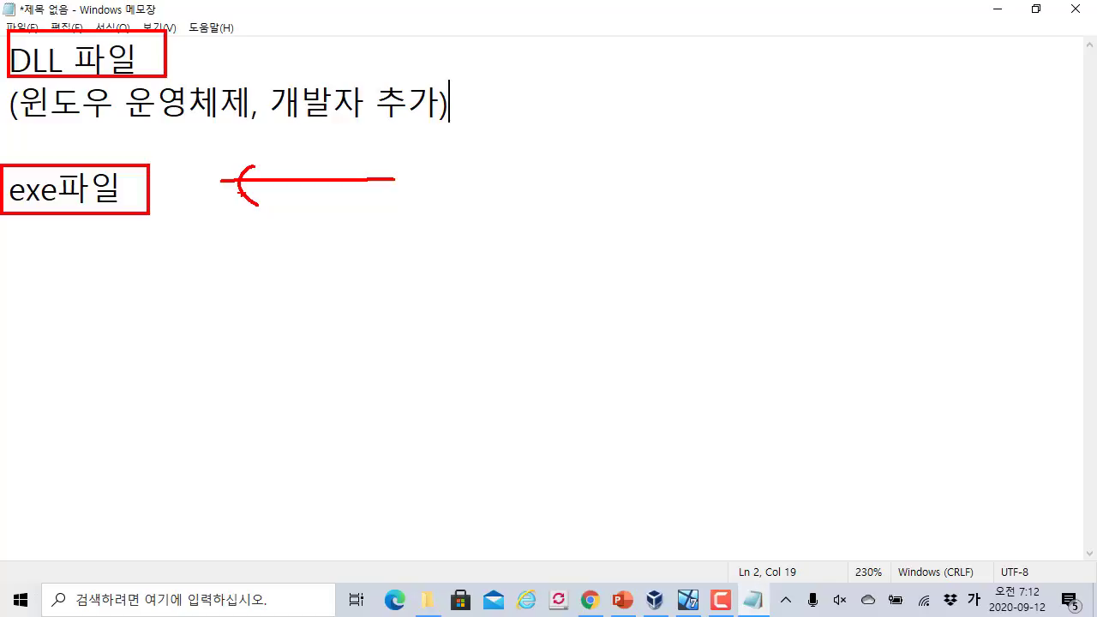
pyautogui.press('Escape')
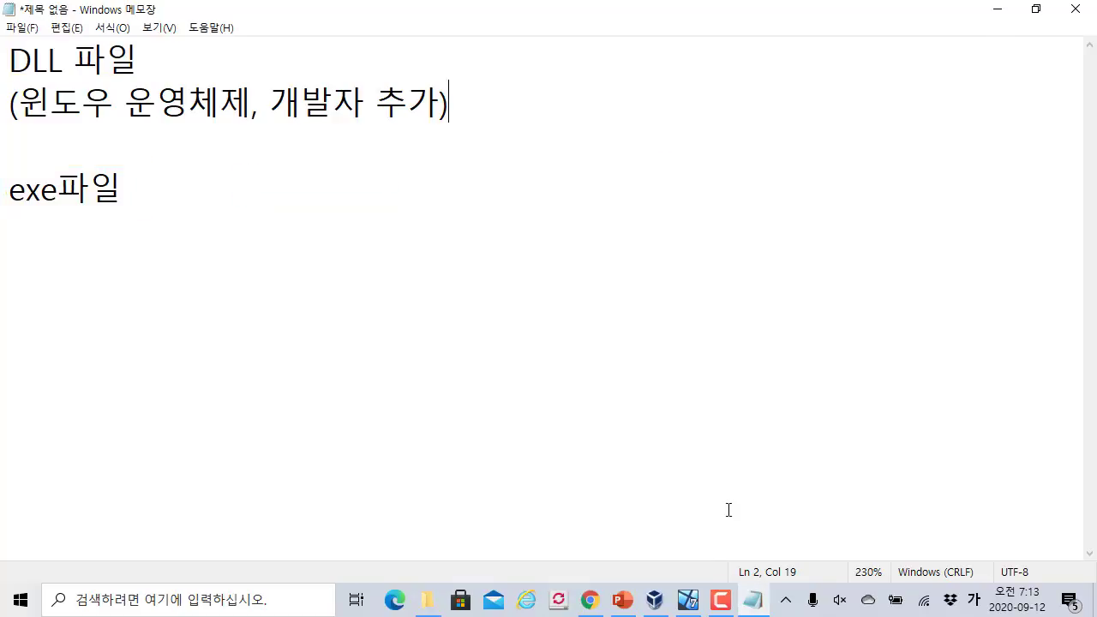
# Switch back to the Windows 7 virtual machine in VirtualBox and select depends22_x86.zip in the malware shared folder
pyautogui.click(688, 600)
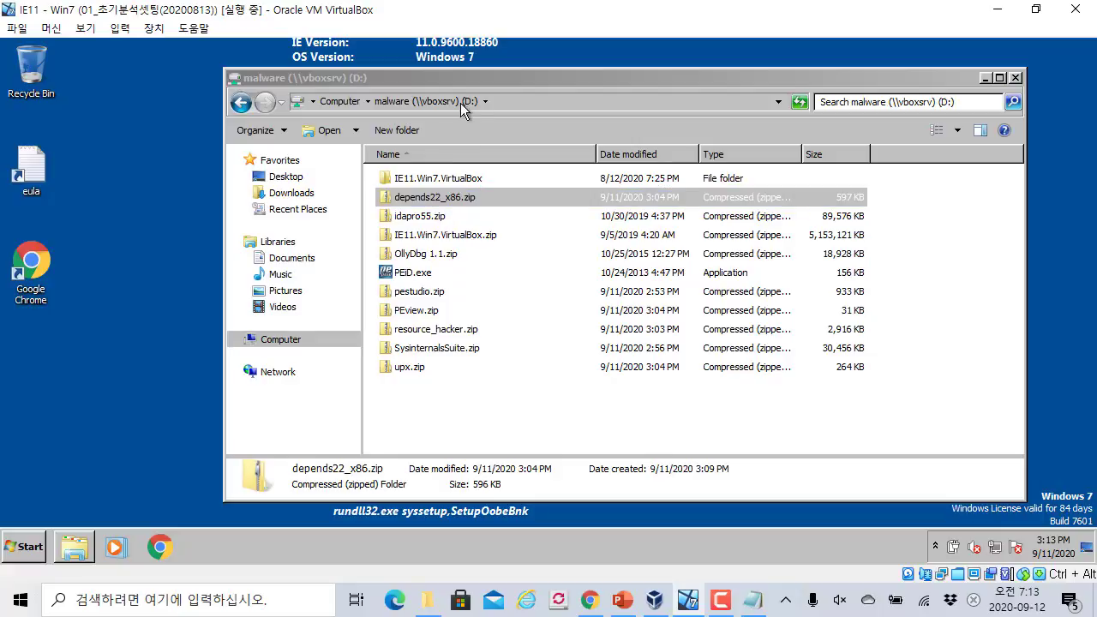
pyautogui.moveTo(461, 102); pyautogui.dragTo(412, 96)
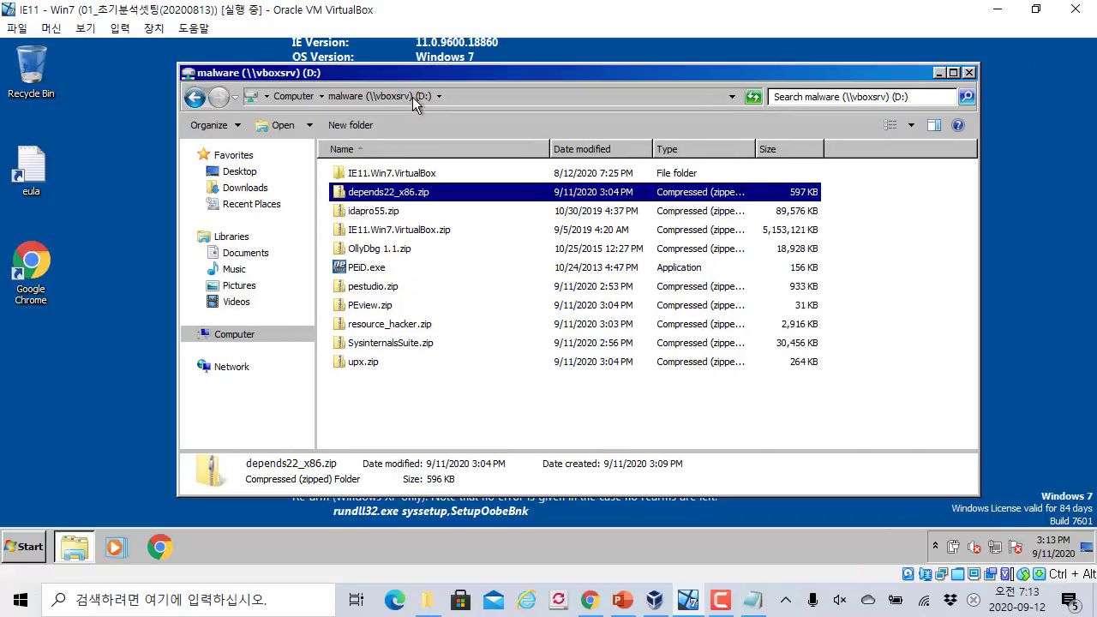
pyautogui.click(407, 179)
pyautogui.click(409, 193)
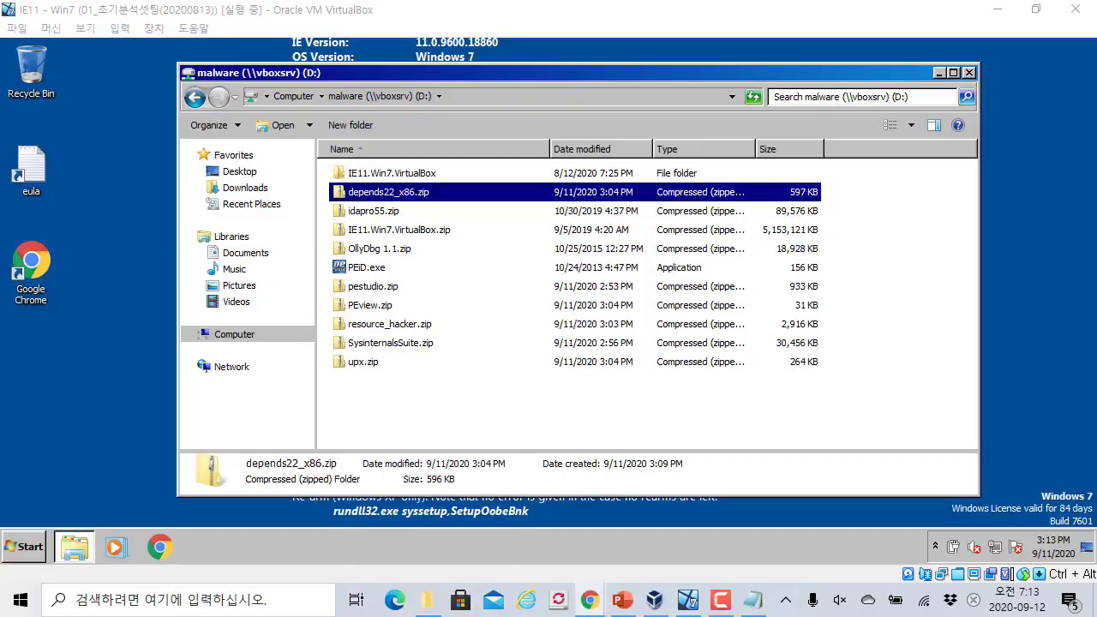
# View the "수업자료에 사용되는 도구 모음" post with the tools' Dropbox link in Chrome, and return to the virtual machine
pyautogui.hotkey('alt', 'Tab')
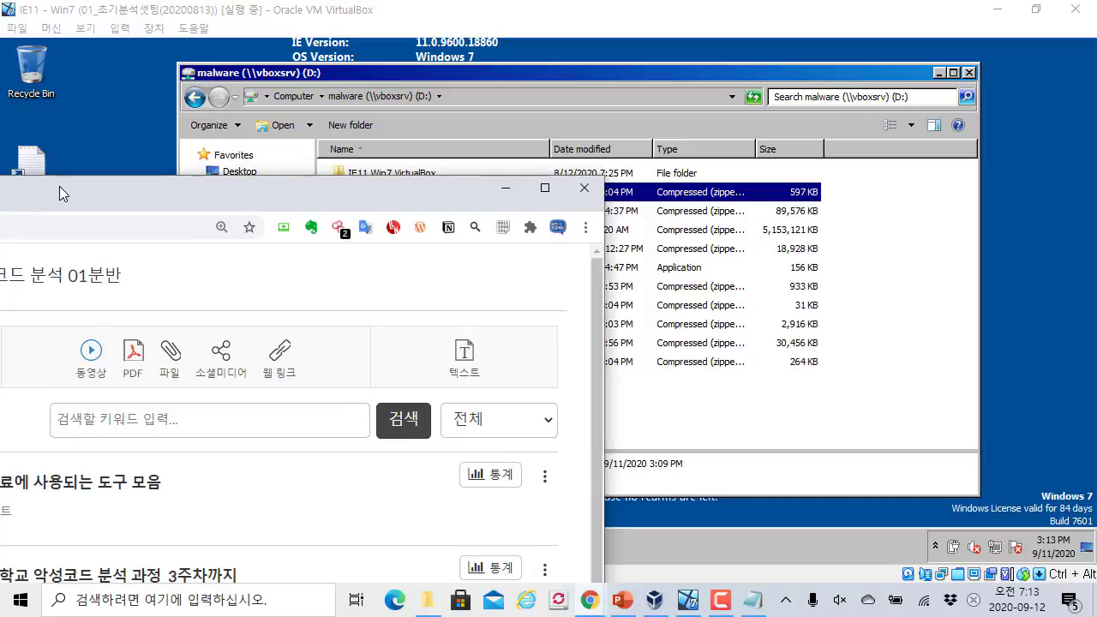
pyautogui.click(204, 56)
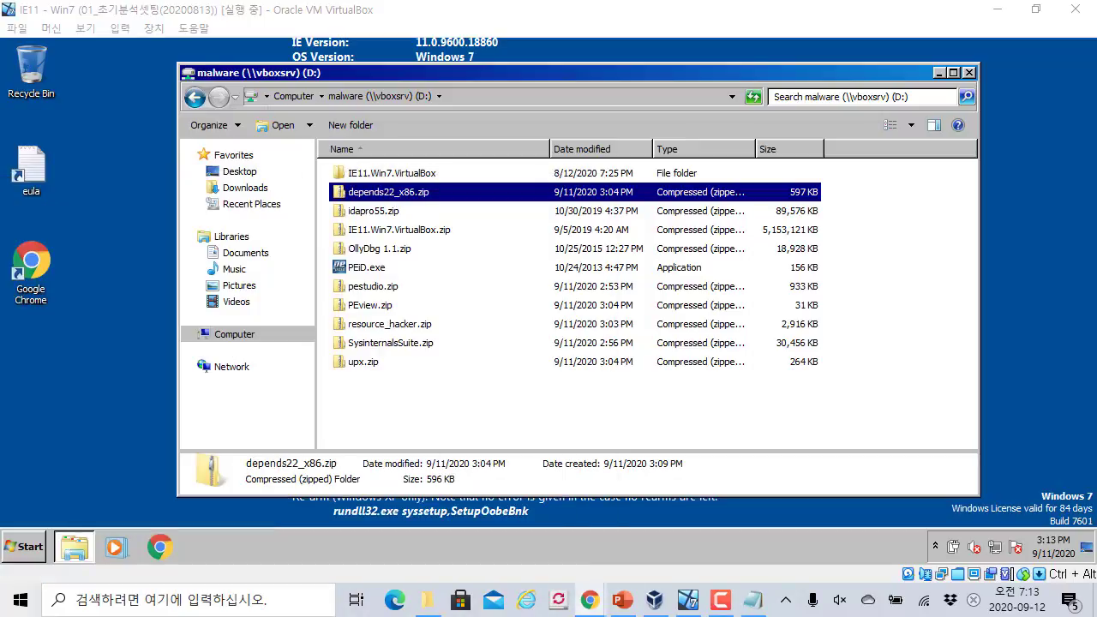
pyautogui.hotkey('alt', 'Tab')
pyautogui.doubleClick(485, 237)
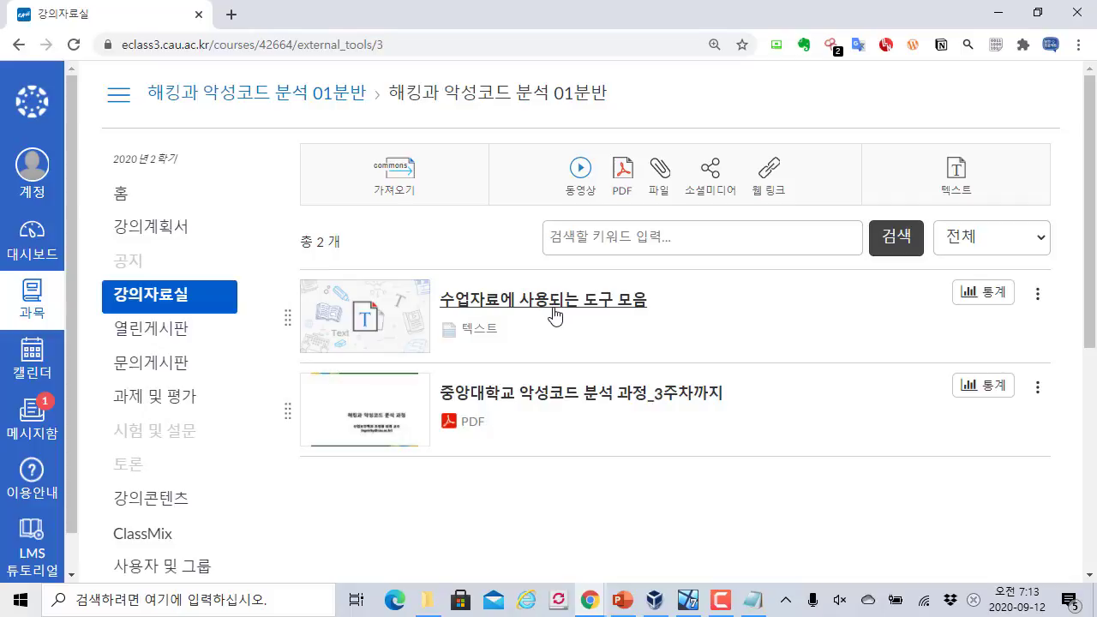
pyautogui.click(595, 301)
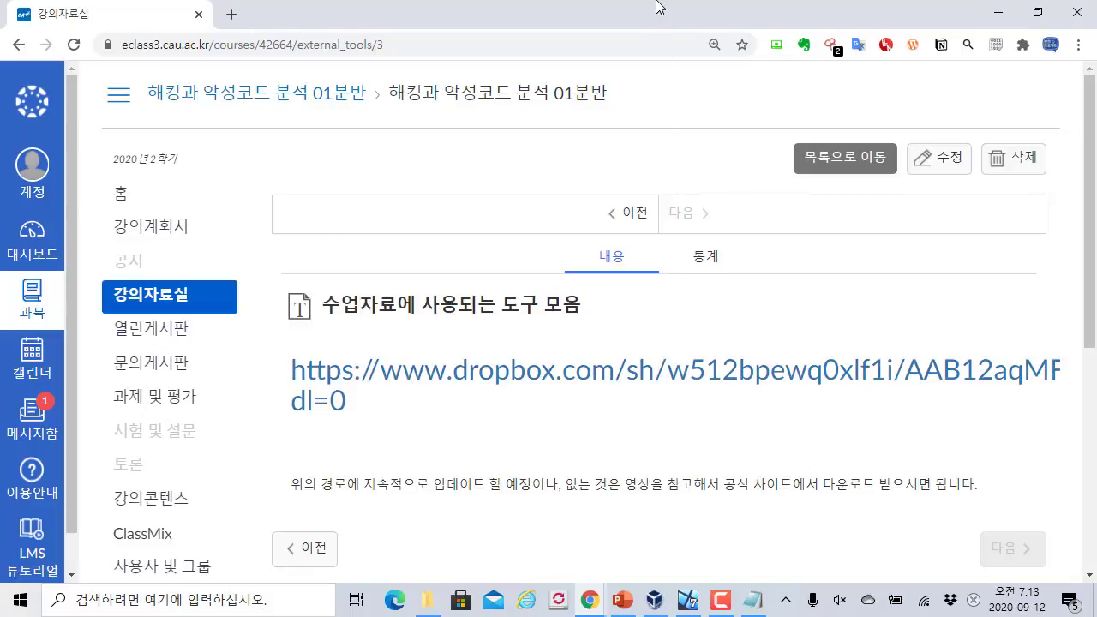
pyautogui.doubleClick(599, 16)
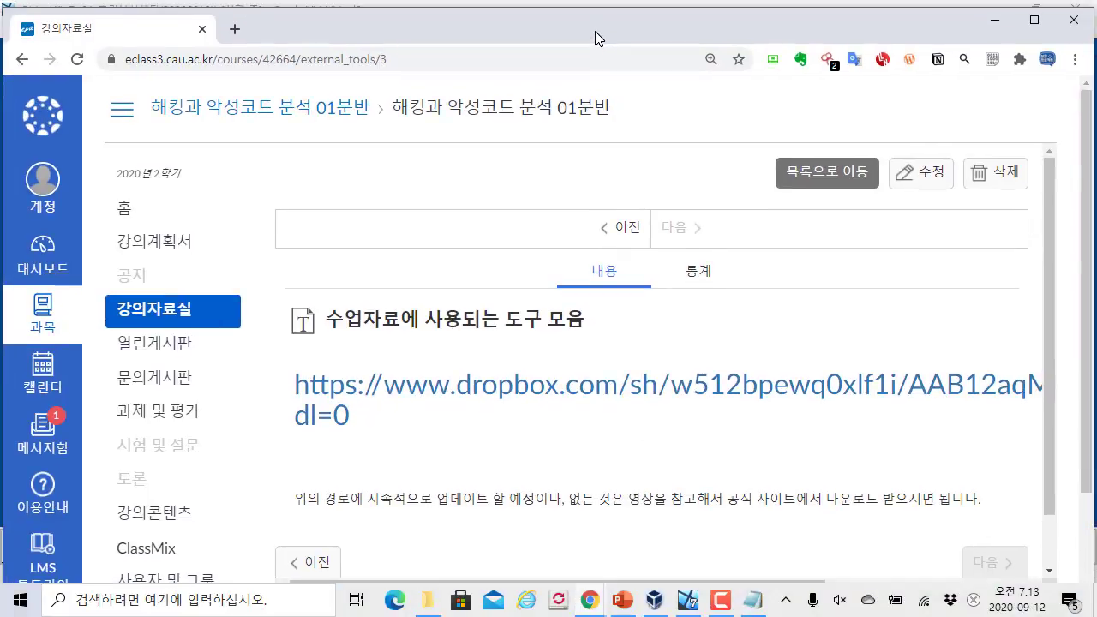
pyautogui.click(595, 4)
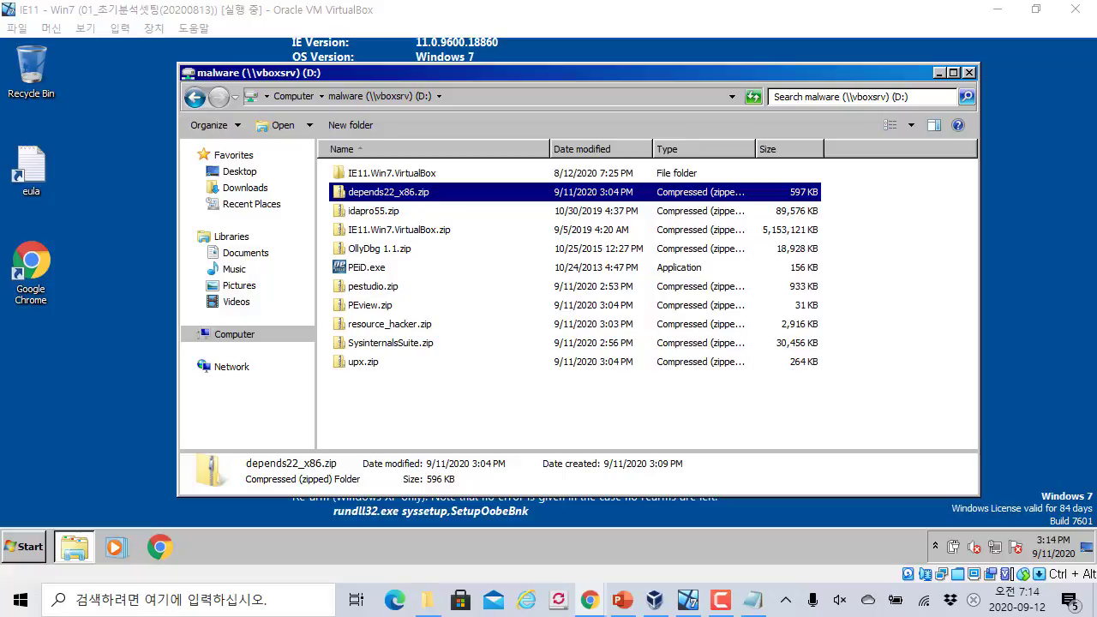
# Try to extract depends22_x86.zip from the shared malware folder into D:\depends22_x86
pyautogui.click(520, 417)
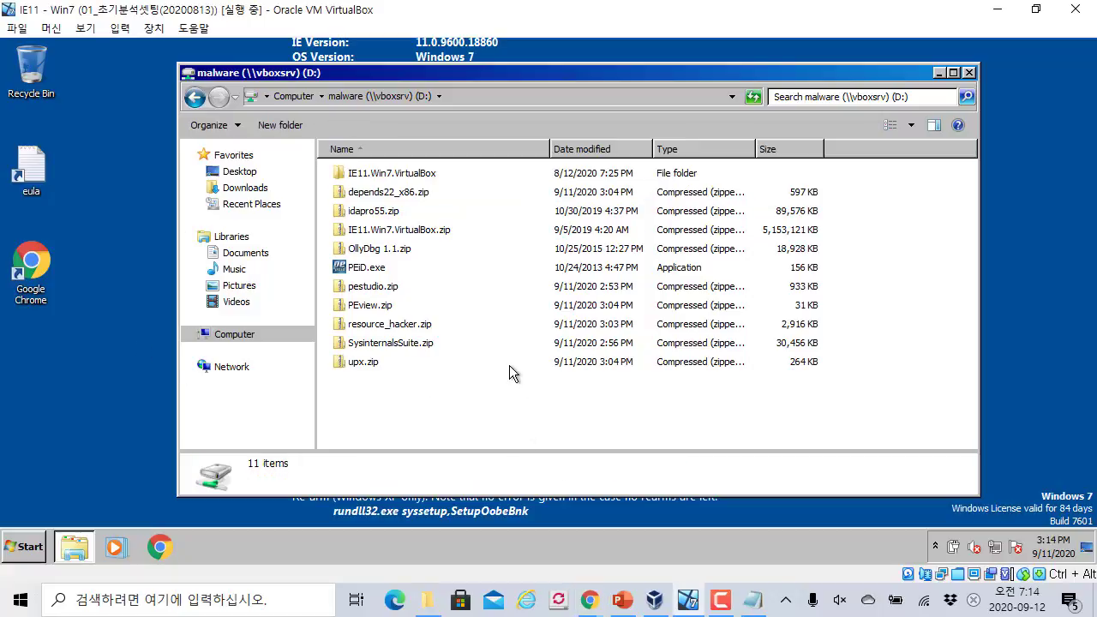
pyautogui.click(386, 287)
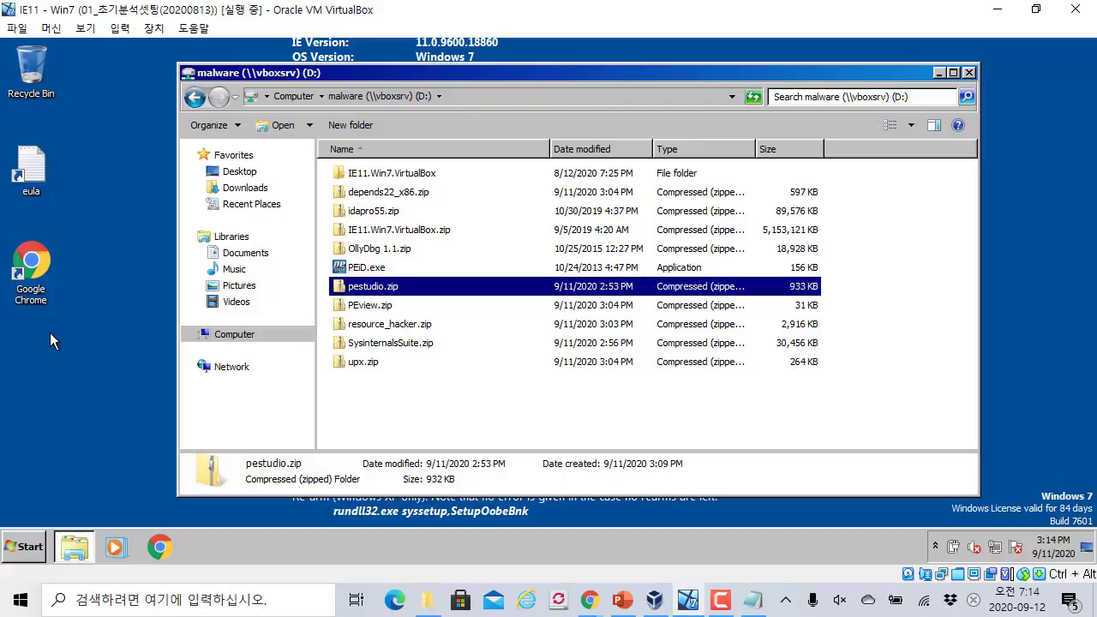
pyautogui.rightClick(409, 196)
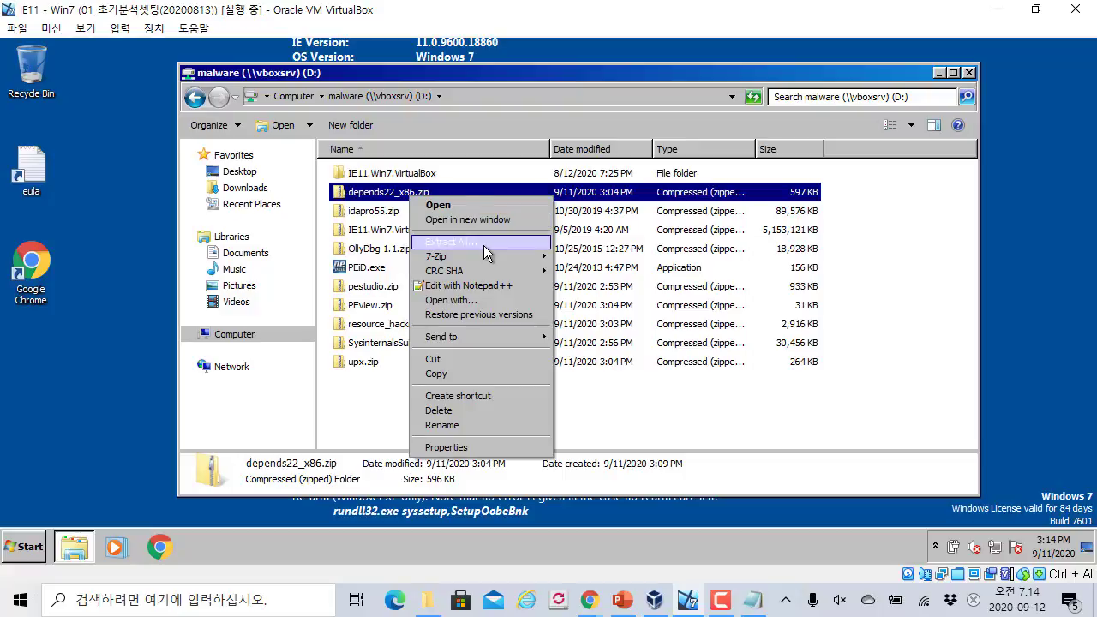
pyautogui.click(485, 248)
pyautogui.click(710, 451)
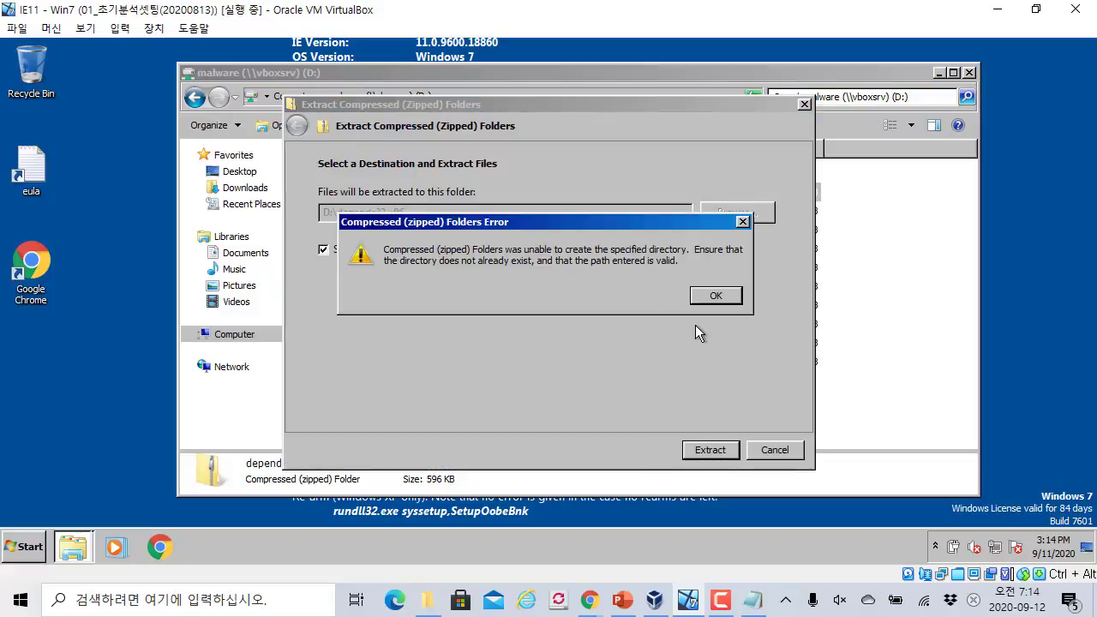
pyautogui.click(712, 293)
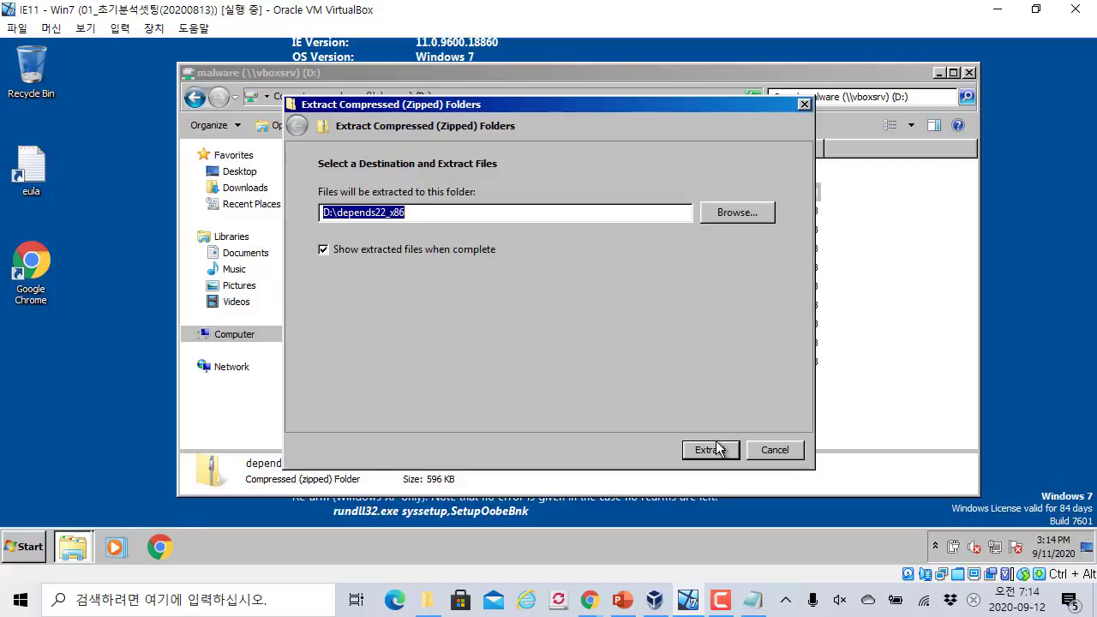
pyautogui.click(765, 457)
# Copy depends22_x86.zip from the shared D: drive into the C:\malware folder
pyautogui.click(496, 248)
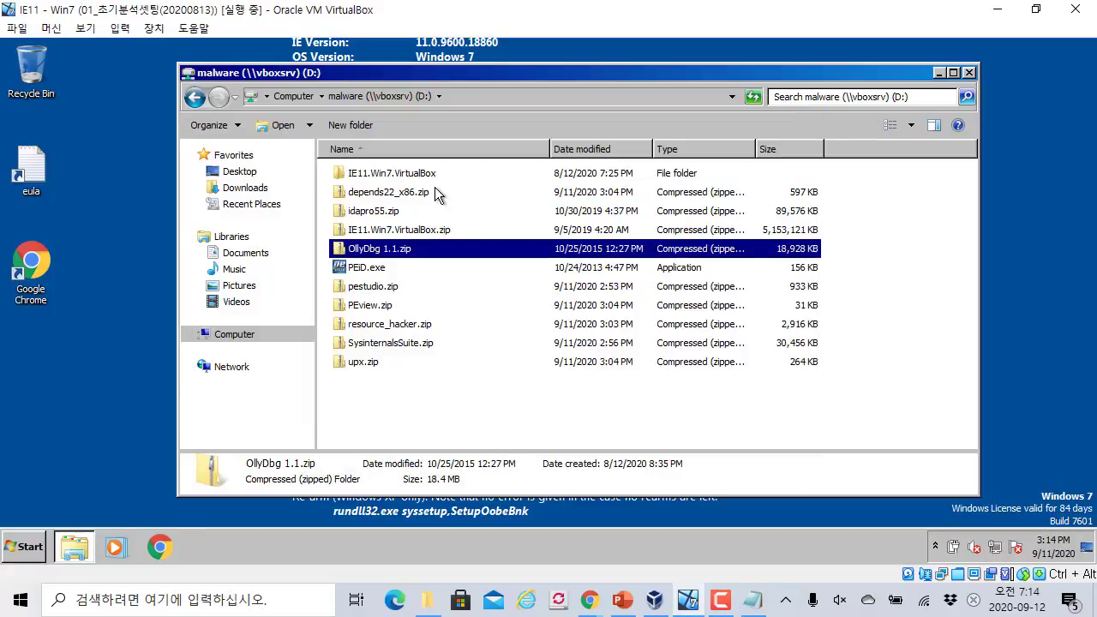
pyautogui.click(437, 195)
pyautogui.click(275, 331)
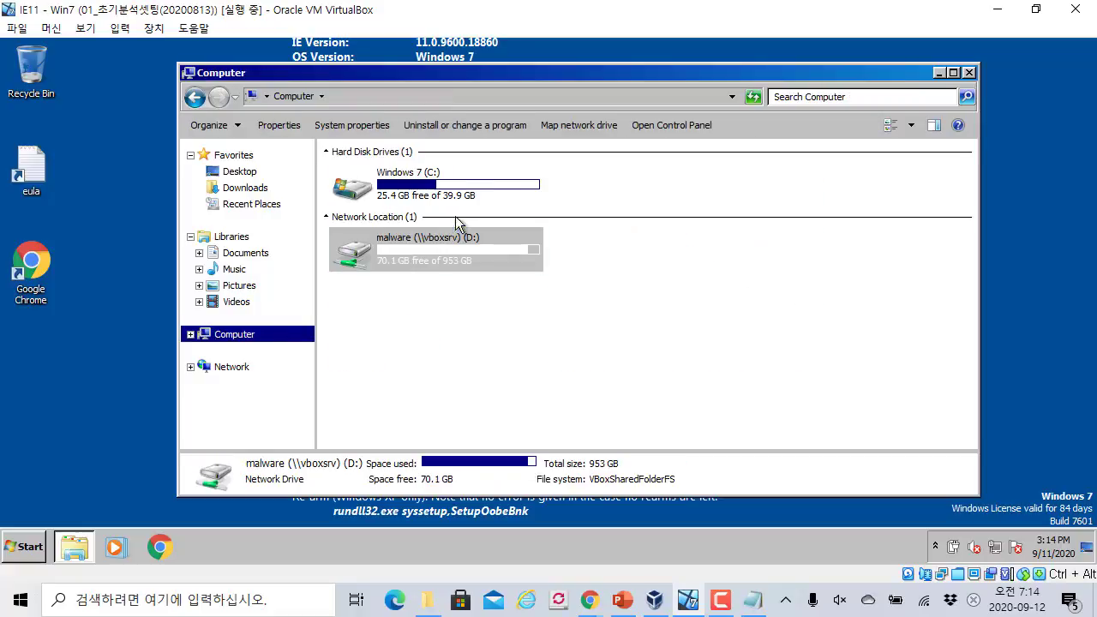
pyautogui.doubleClick(465, 178)
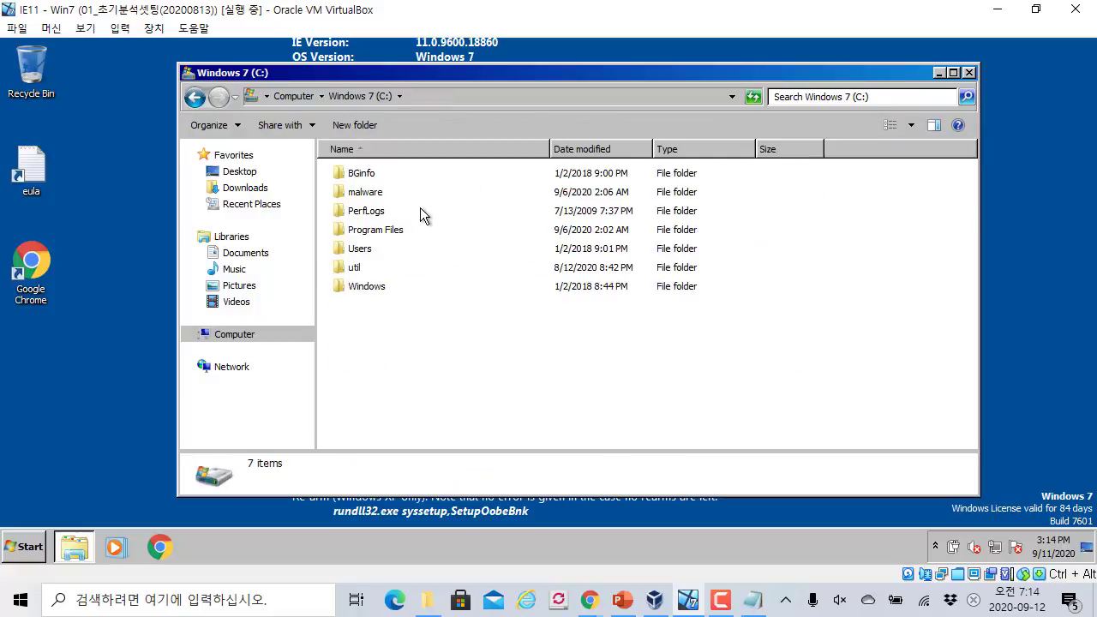
pyautogui.doubleClick(410, 192)
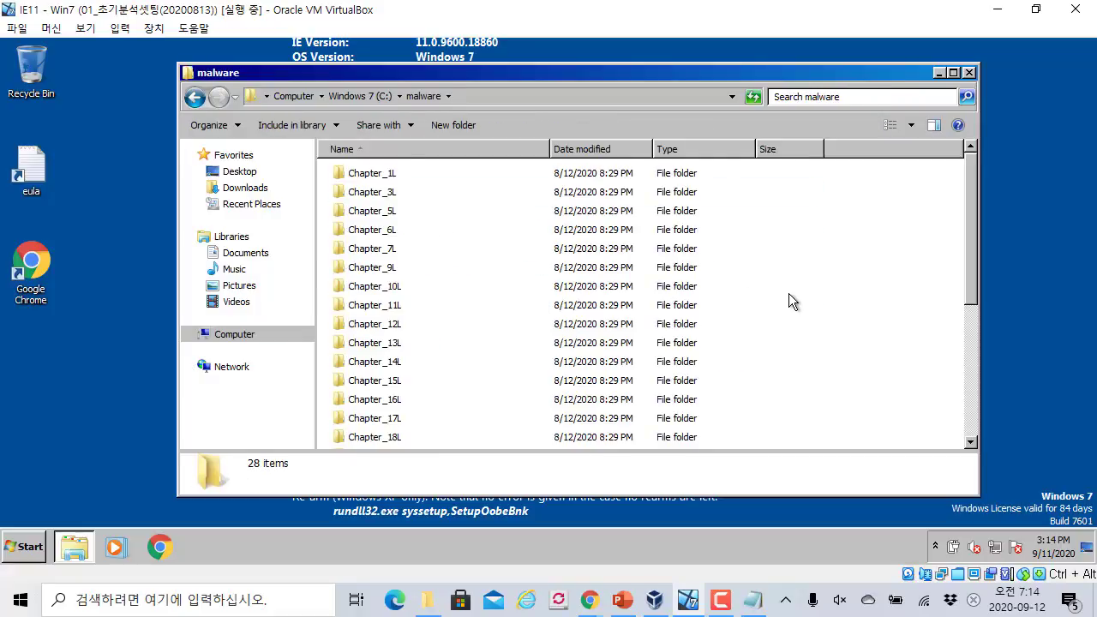
pyautogui.scroll(-5, 788, 300)
pyautogui.hotkey('ctrl', 'v')
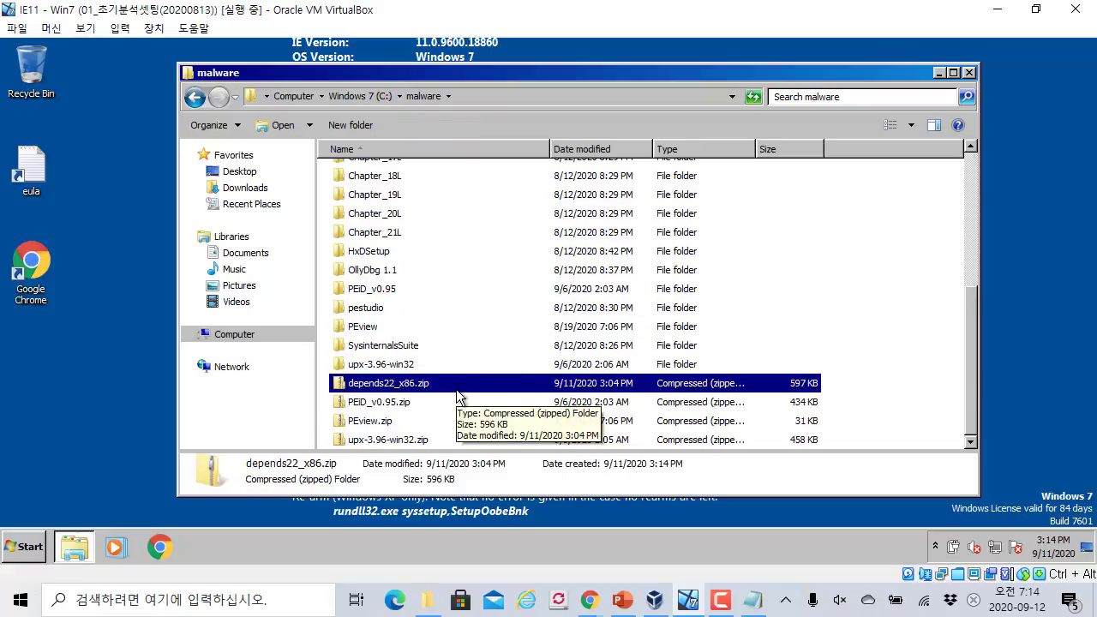
# Extract the copied depends22_x86.zip into C:\malware\depends22_x86
pyautogui.rightClick(431, 387)
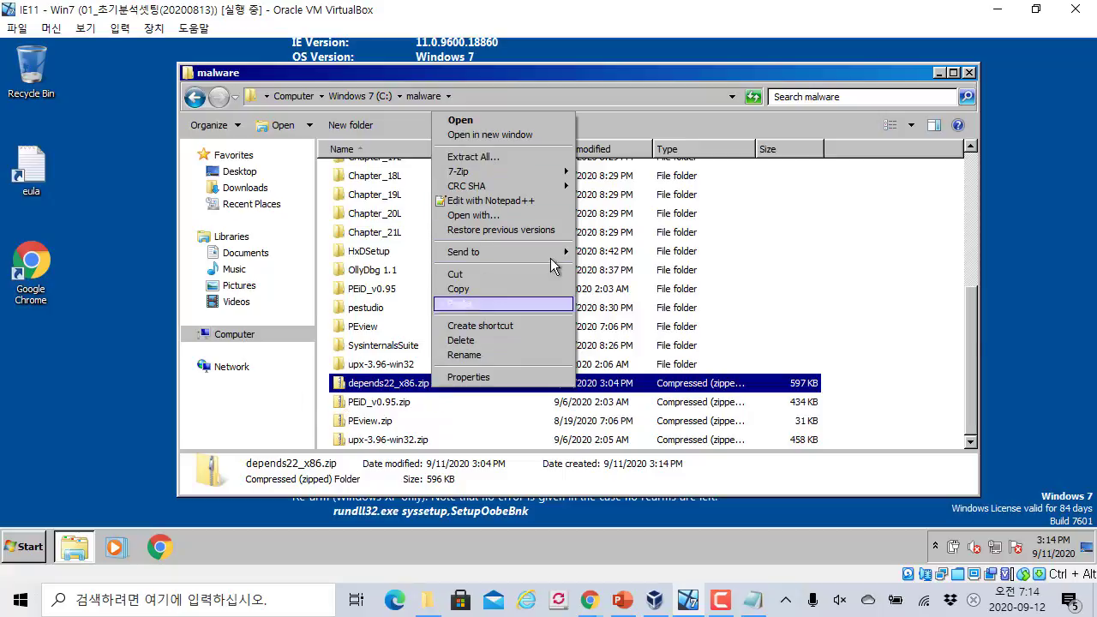
pyautogui.click(528, 157)
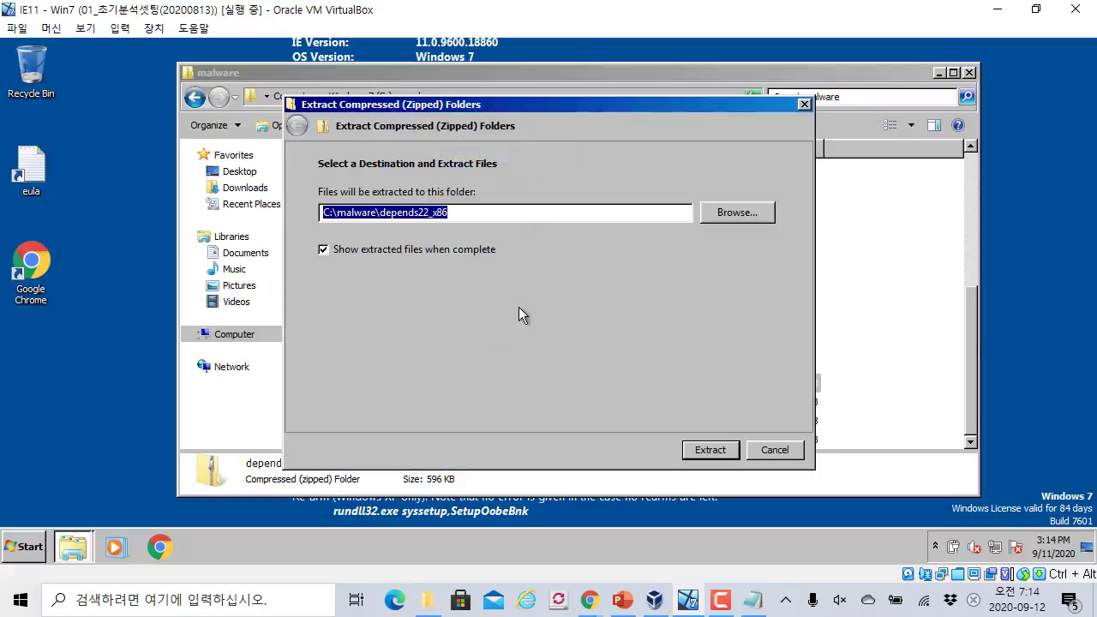
pyautogui.click(720, 449)
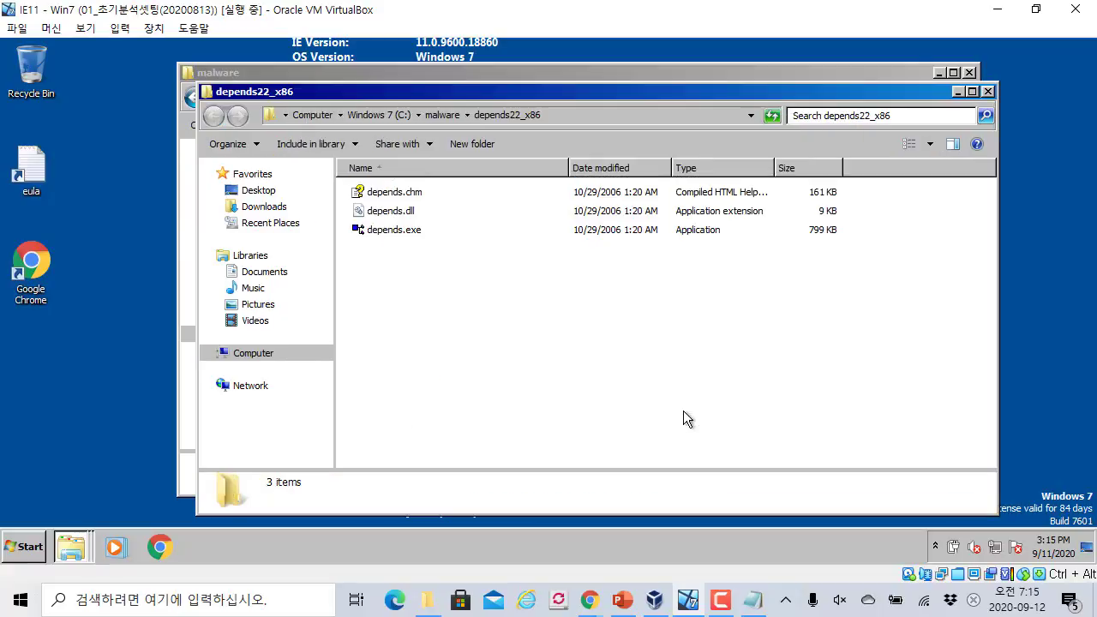
# Launch depends.exe from the extracted folder and arrange the Dependency Walker and malware folder windows side by side
pyautogui.doubleClick(416, 230)
pyautogui.moveTo(303, 171); pyautogui.dragTo(694, 137)
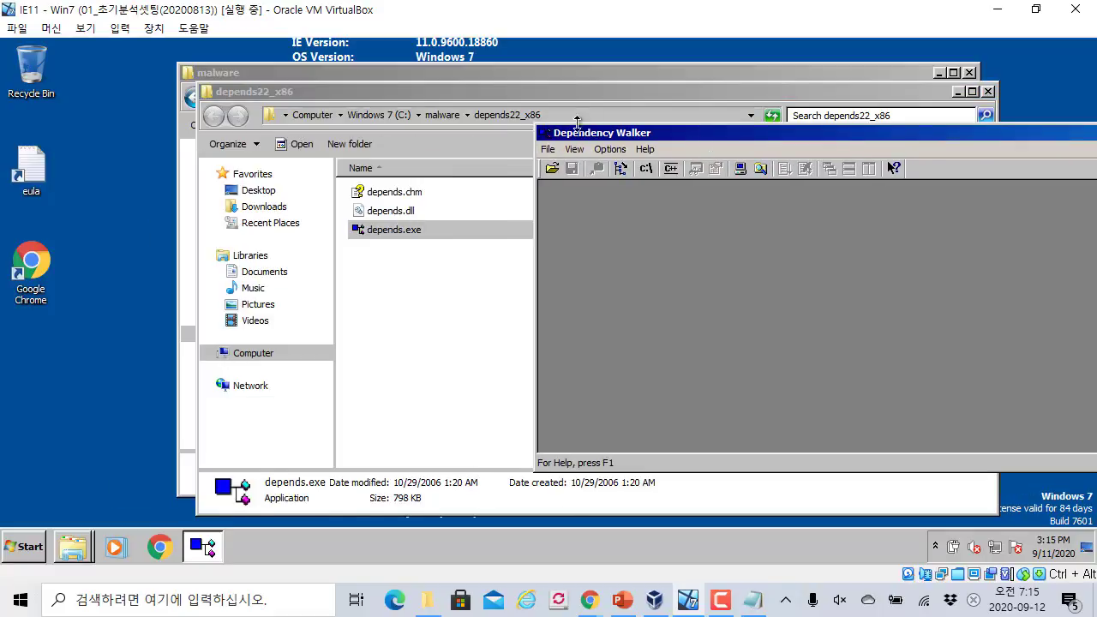
pyautogui.click(559, 81)
pyautogui.click(555, 71)
pyautogui.moveTo(554, 71); pyautogui.dragTo(385, 62)
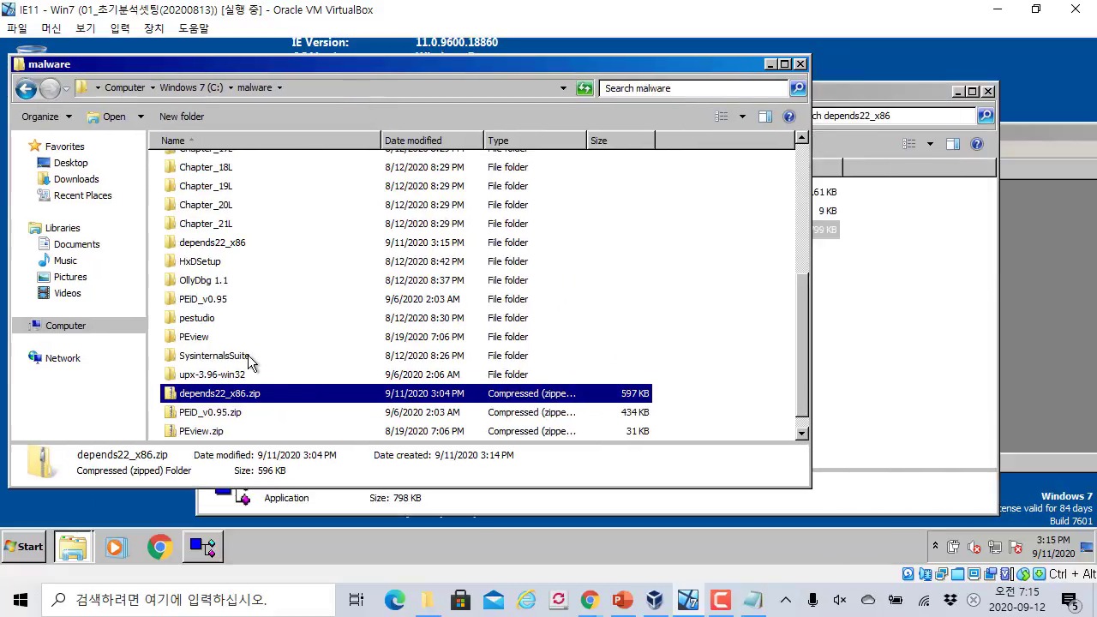
pyautogui.scroll(-1, 250, 390)
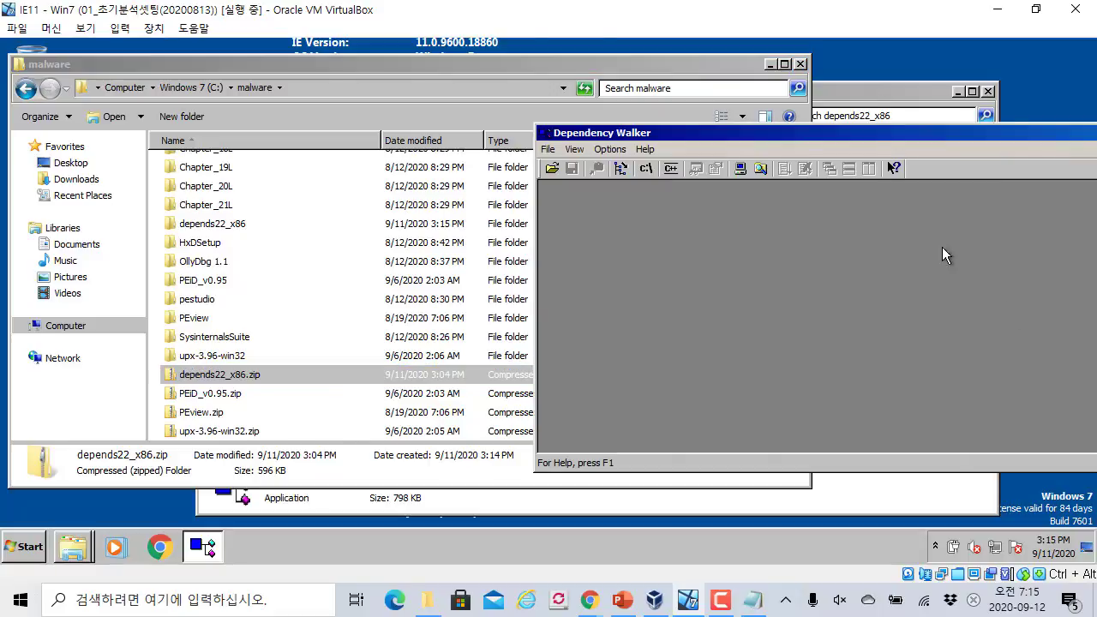
pyautogui.click(231, 355)
pyautogui.click(240, 374)
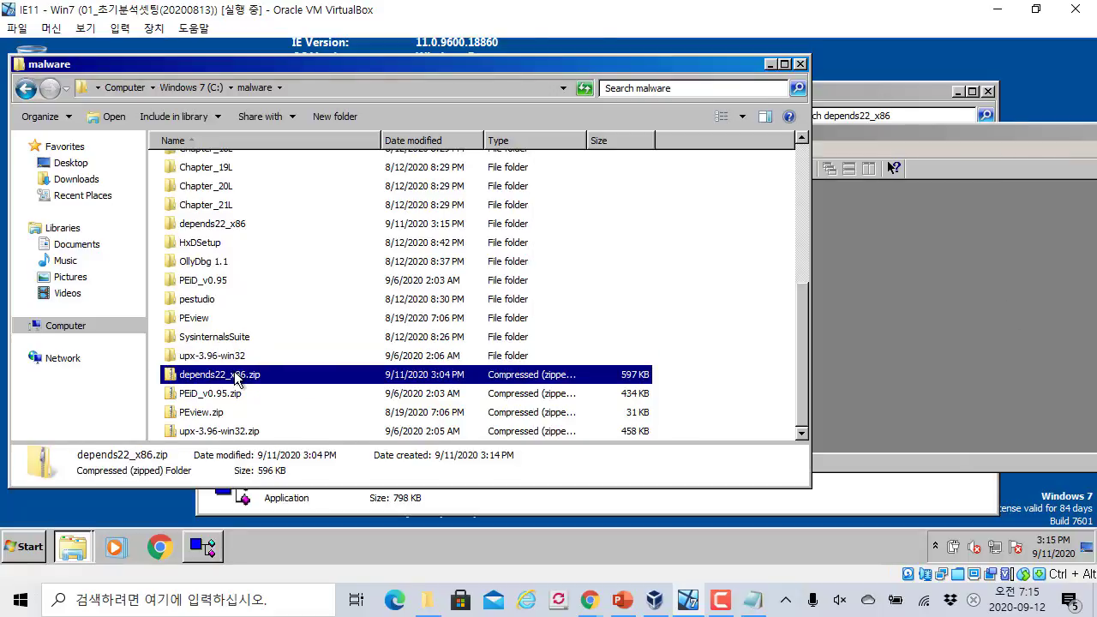
pyautogui.click(898, 350)
pyautogui.click(310, 354)
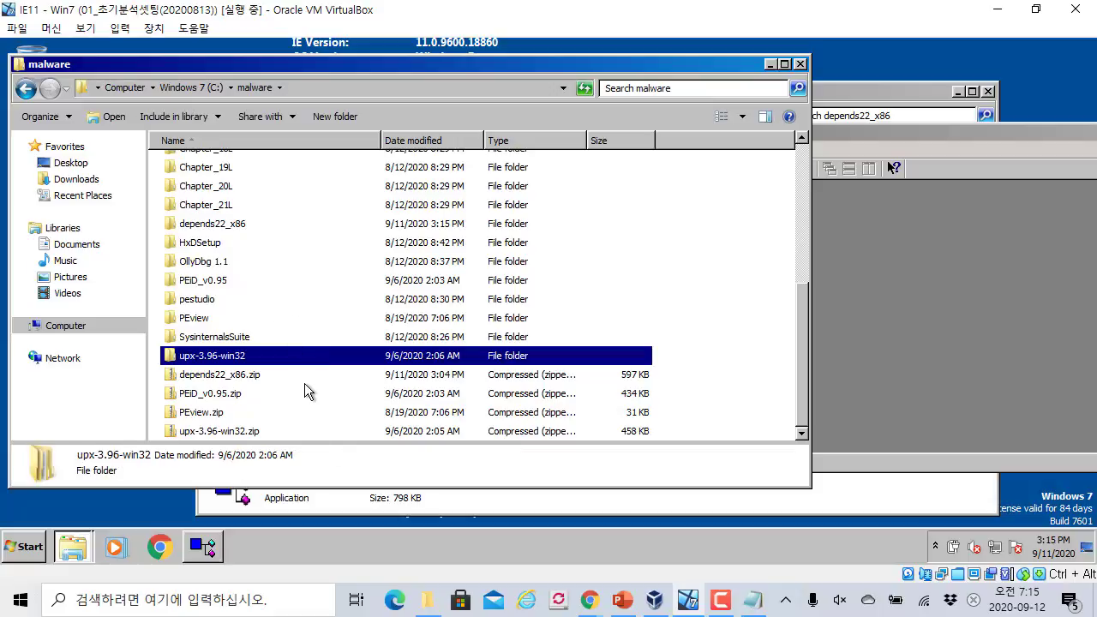
# Load Lab01-01.exe from the Chapter_1L folder into Dependency Walker and maximize its window
pyautogui.scroll(5, 304, 383)
pyautogui.doubleClick(213, 166)
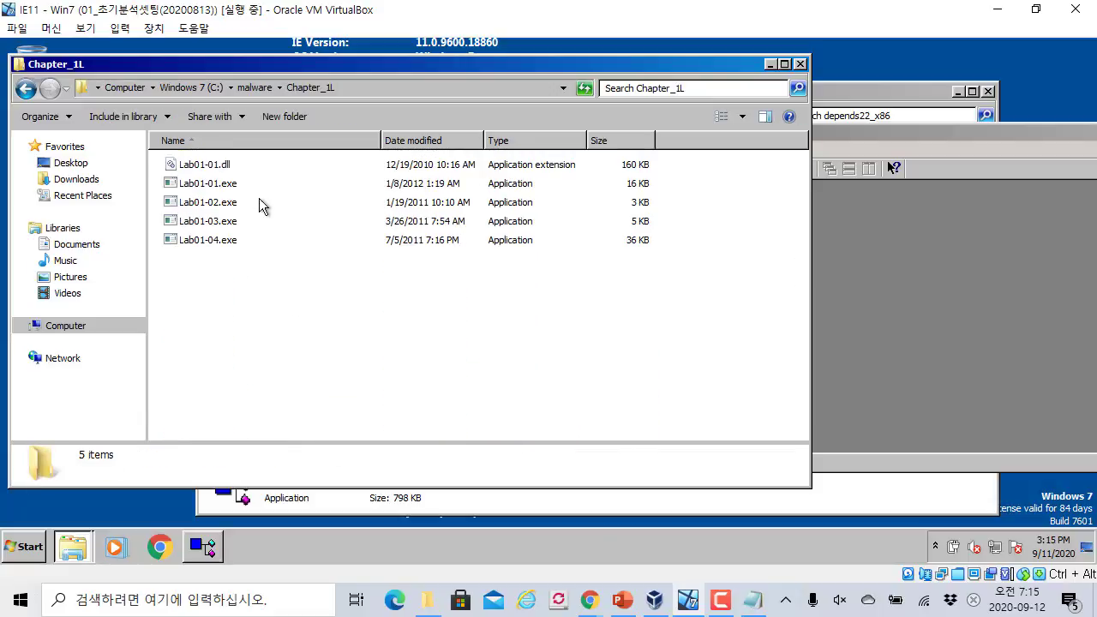
pyautogui.click(225, 184)
pyautogui.moveTo(937, 265); pyautogui.dragTo(937, 267)
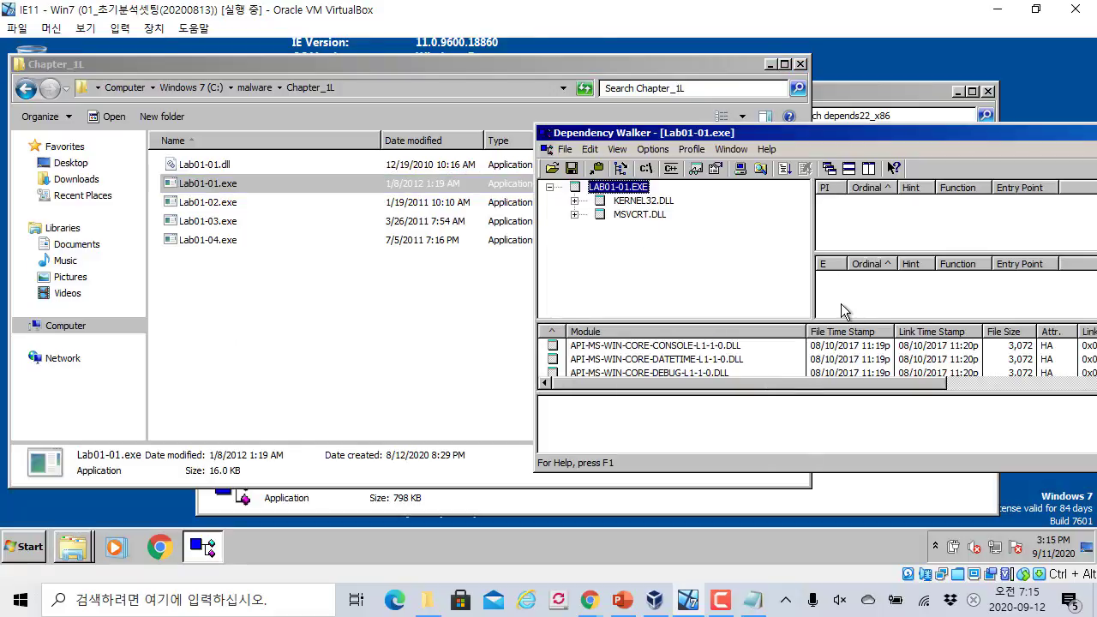
pyautogui.doubleClick(742, 129)
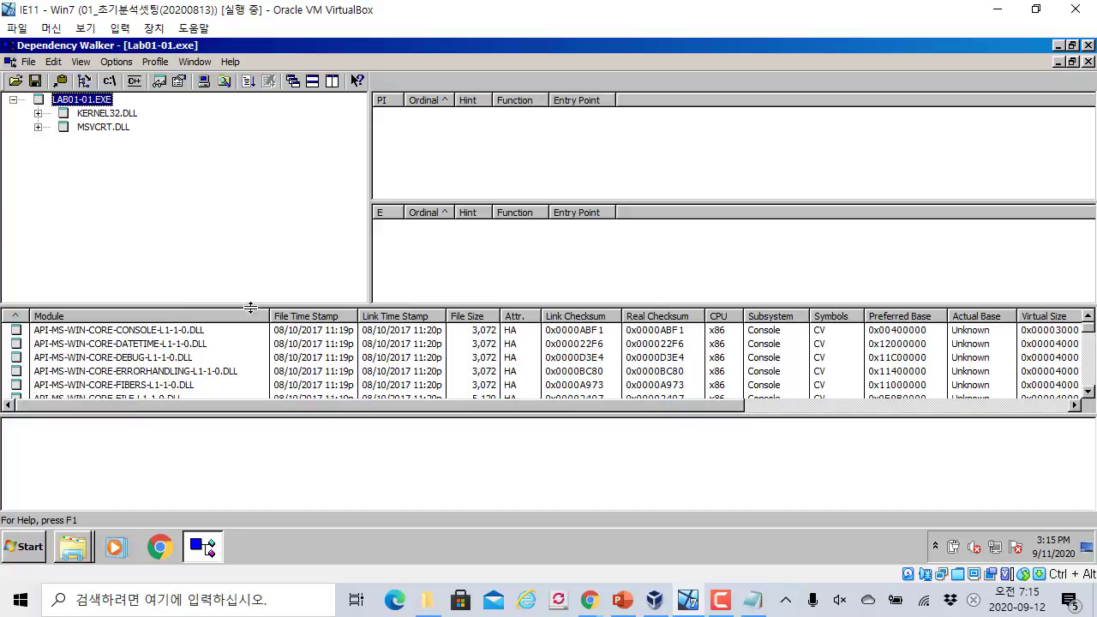
pyautogui.moveTo(695, 408); pyautogui.dragTo(401, 390)
# View KERNEL32.DLL in a separate Dependency Walker window, close it, and show the functions of MSVCRT.DLL
pyautogui.doubleClick(122, 114)
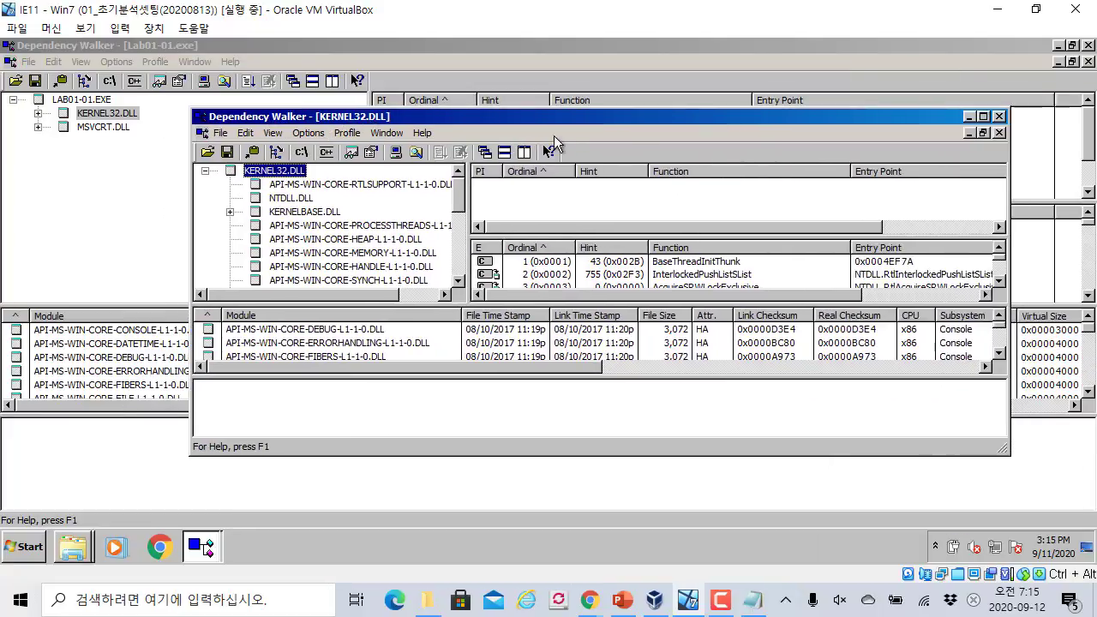
pyautogui.click(998, 115)
pyautogui.click(95, 128)
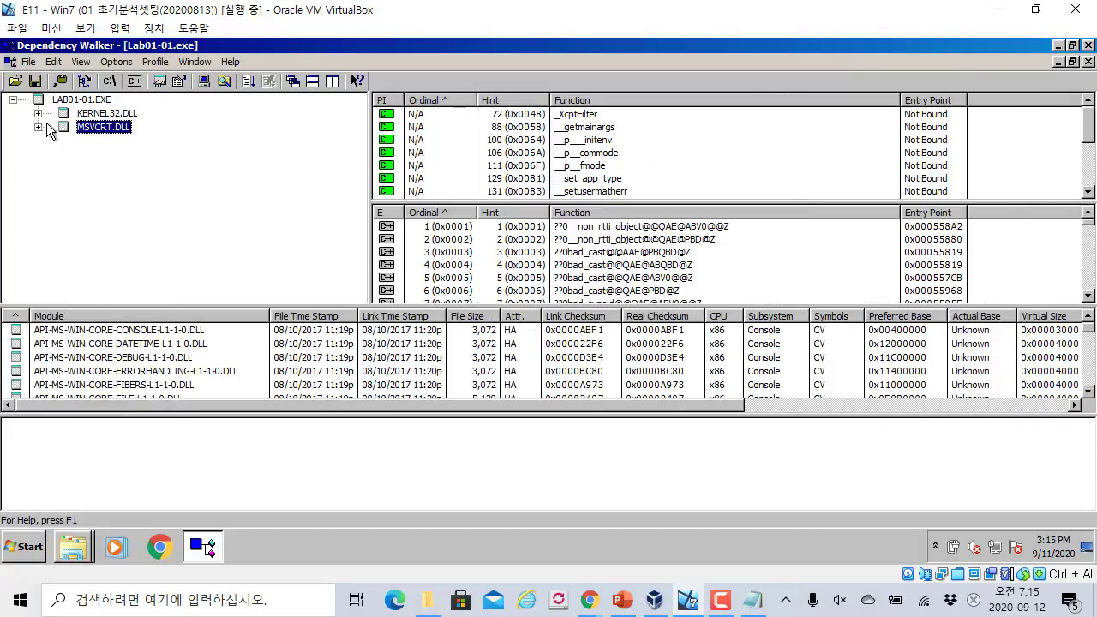
# Expand the MSVCRT.DLL and KERNEL32.DLL branches under LAB01-01.EXE to list their dependent modules
pyautogui.click(38, 126)
pyautogui.scroll(1, 51, 137)
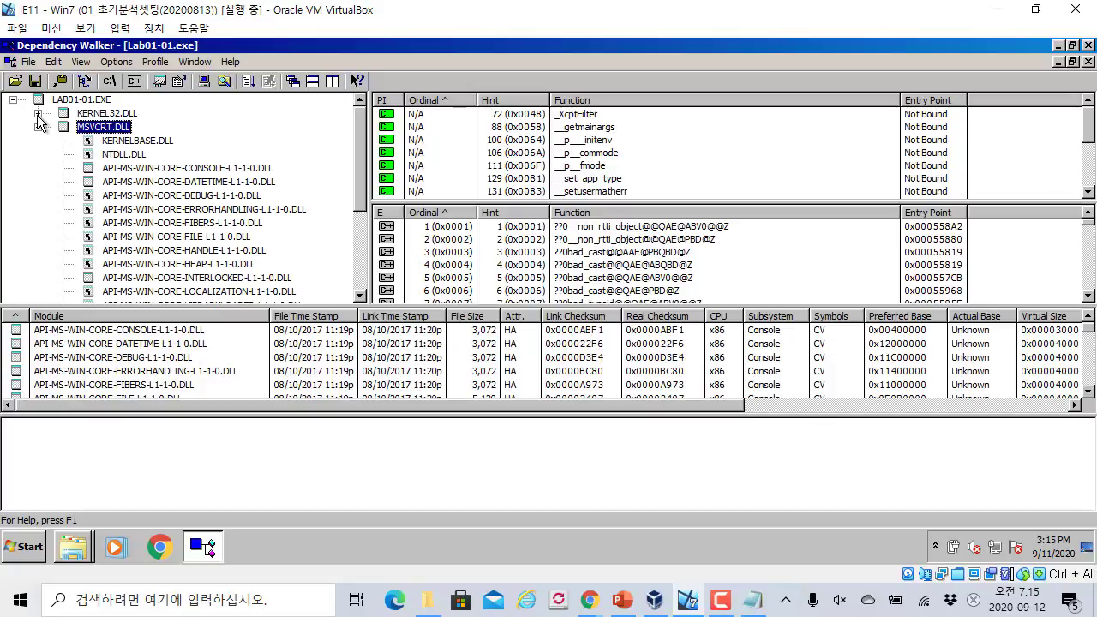
pyautogui.click(38, 113)
pyautogui.scroll(1, 151, 193)
# Open KERNEL32.DLL in its own maximized Dependency Walker window and look through its module list to the end
pyautogui.doubleClick(122, 119)
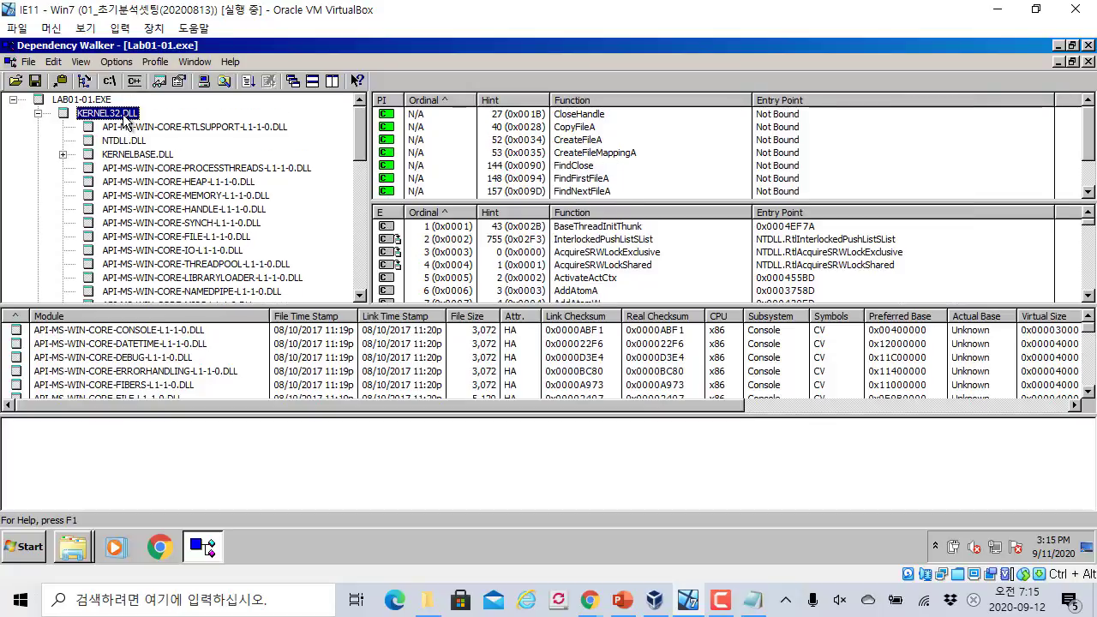
pyautogui.doubleClick(406, 121)
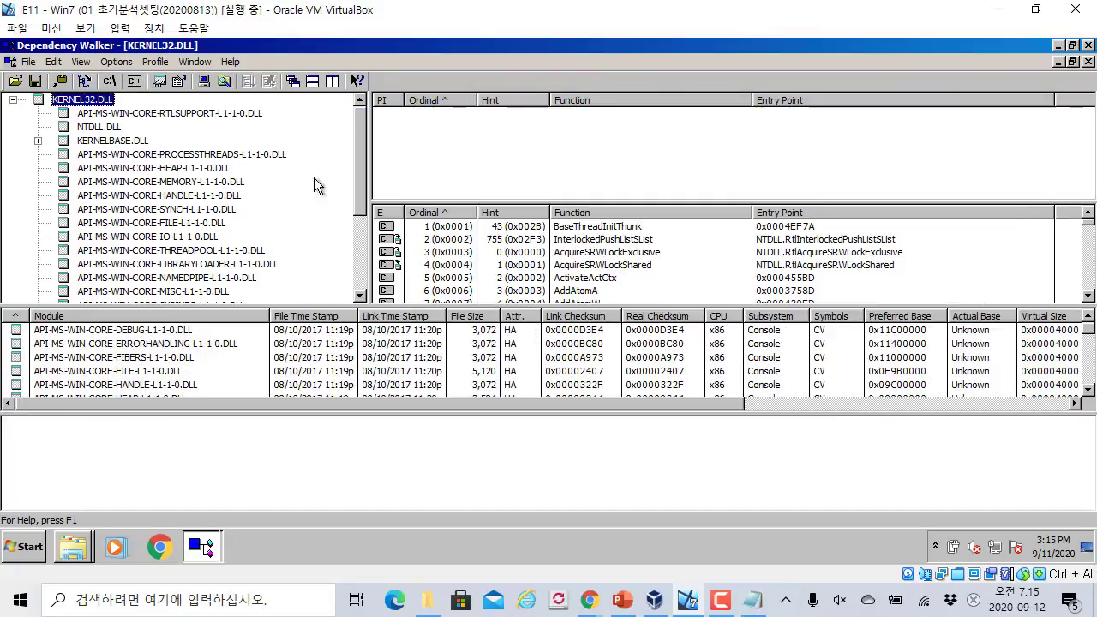
pyautogui.click(328, 359)
pyautogui.scroll(-7, 328, 364)
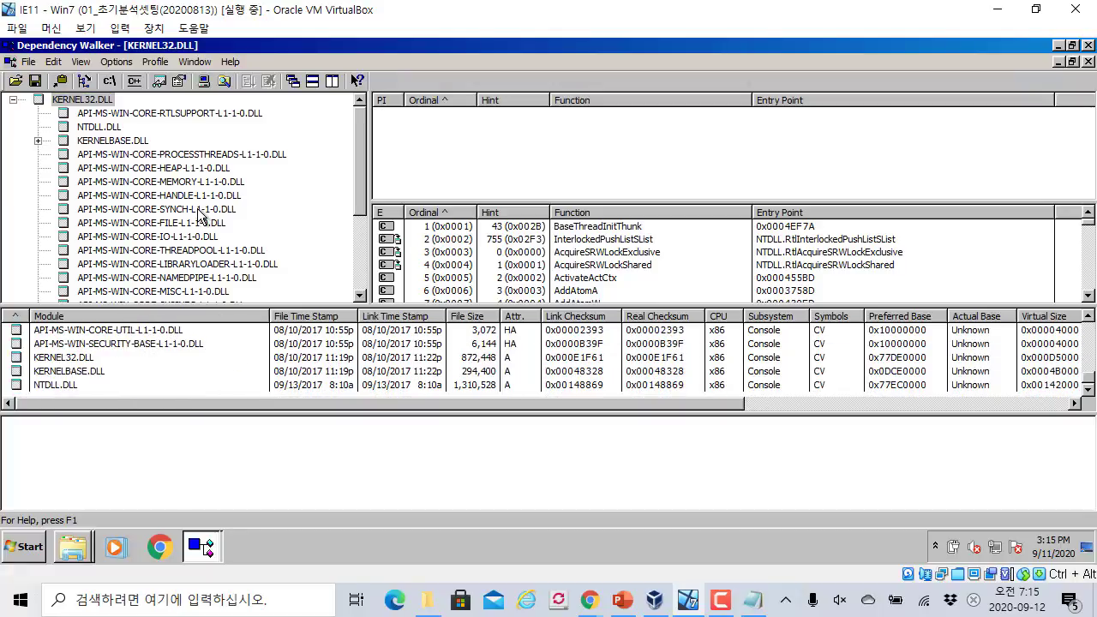
# Examine the imported and exported functions of KERNEL32.DLL's dependent modules, including NTDLL, KERNELBASE, PROCESSTHREADS, THREADPOOL and FILE, and close its window
pyautogui.click(196, 183)
pyautogui.click(192, 251)
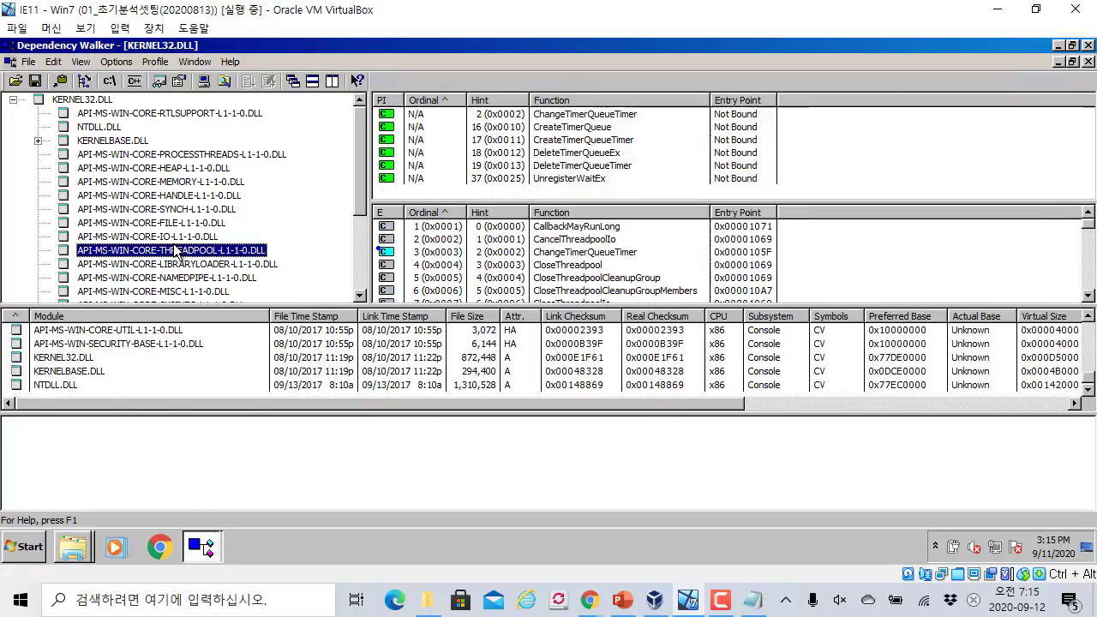
pyautogui.click(142, 154)
pyautogui.click(127, 140)
pyautogui.click(118, 129)
pyautogui.click(135, 115)
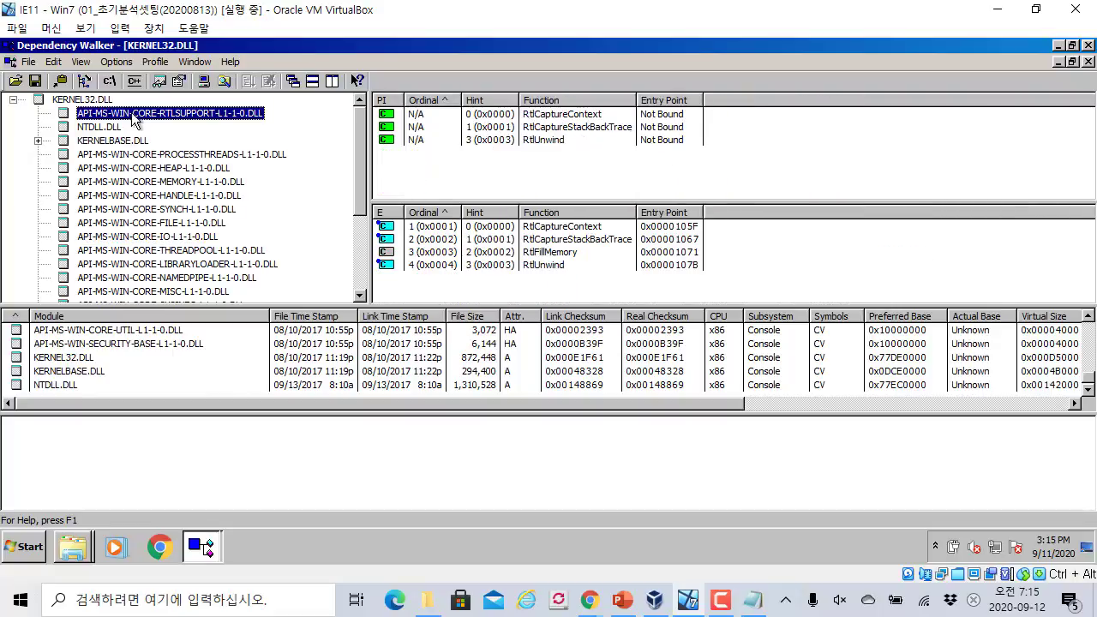
pyautogui.click(116, 129)
pyautogui.click(115, 143)
pyautogui.click(122, 155)
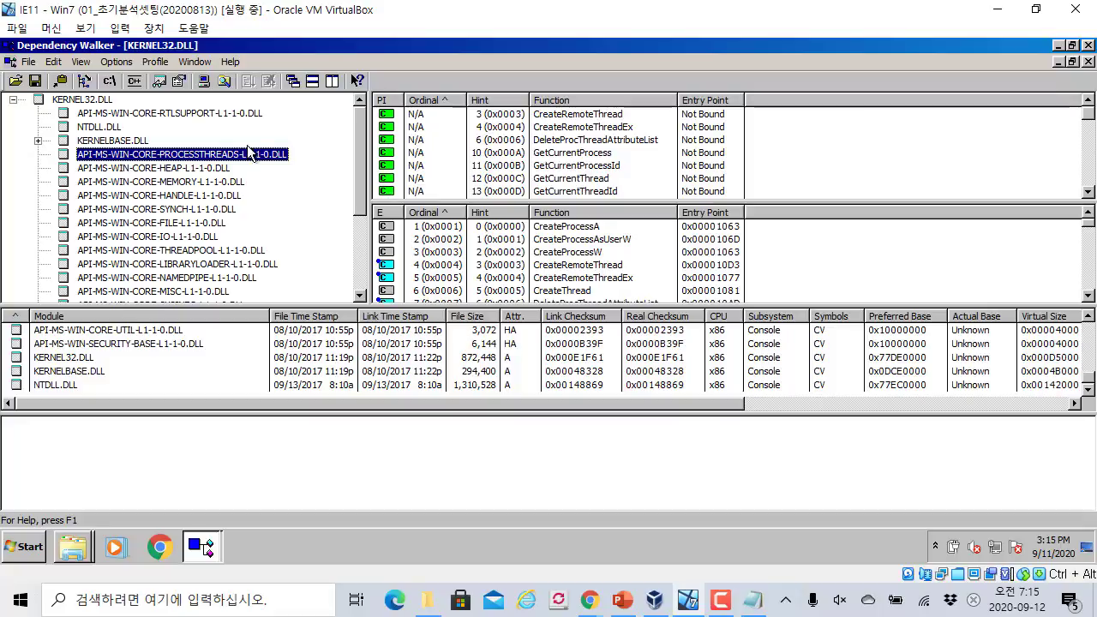
pyautogui.click(194, 169)
pyautogui.click(180, 225)
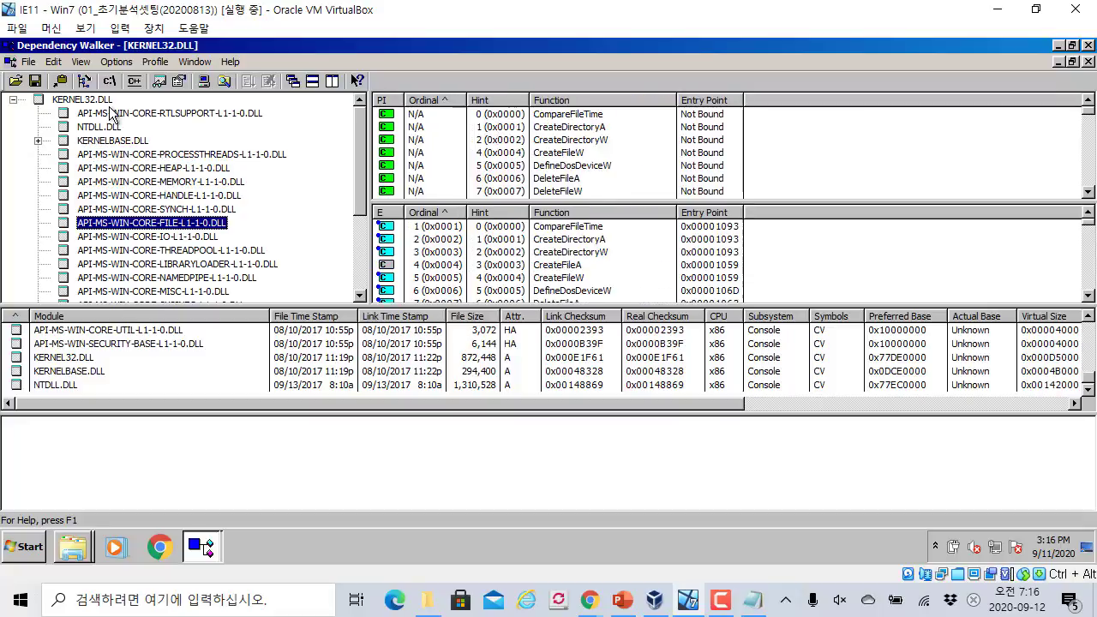
pyautogui.click(1090, 68)
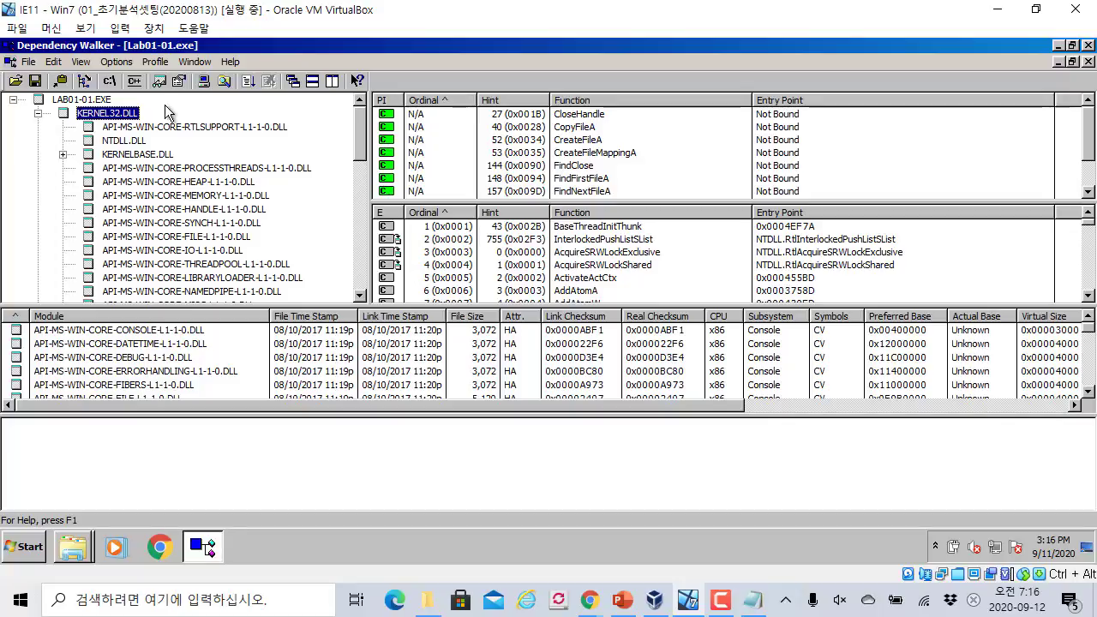
# In Lab01-01.exe's tree, view the functions of API-MS-WIN-CORE-FILE-L1-1-0.DLL, and select FindFirstFileA among the KERNEL32.DLL imports
pyautogui.click(161, 209)
pyautogui.click(160, 236)
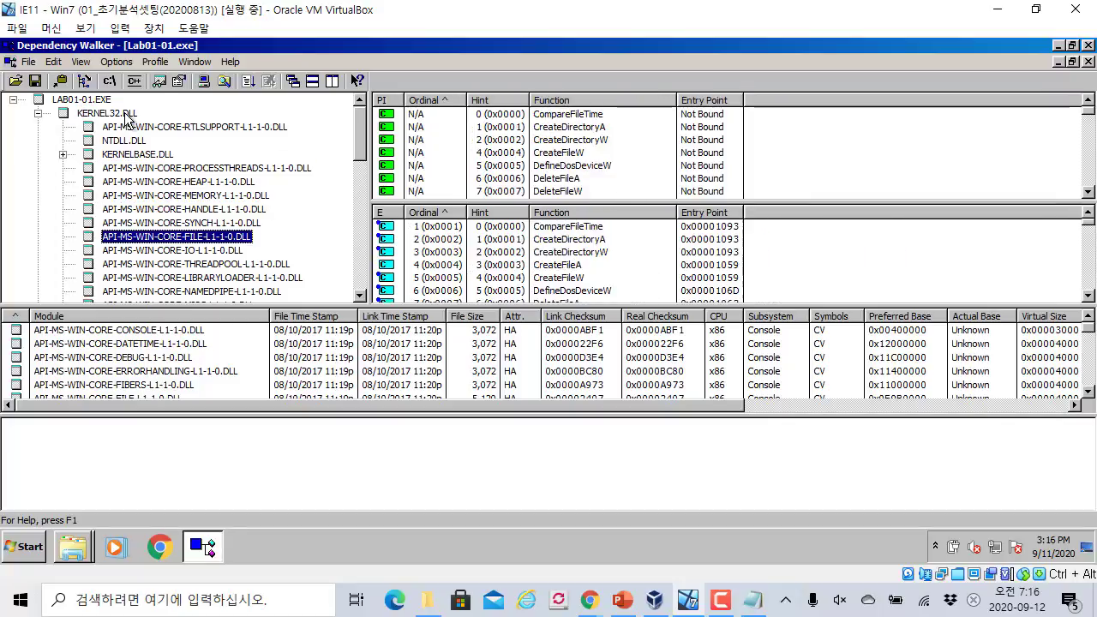
pyautogui.scroll(-4, 158, 232)
pyautogui.scroll(4, 158, 231)
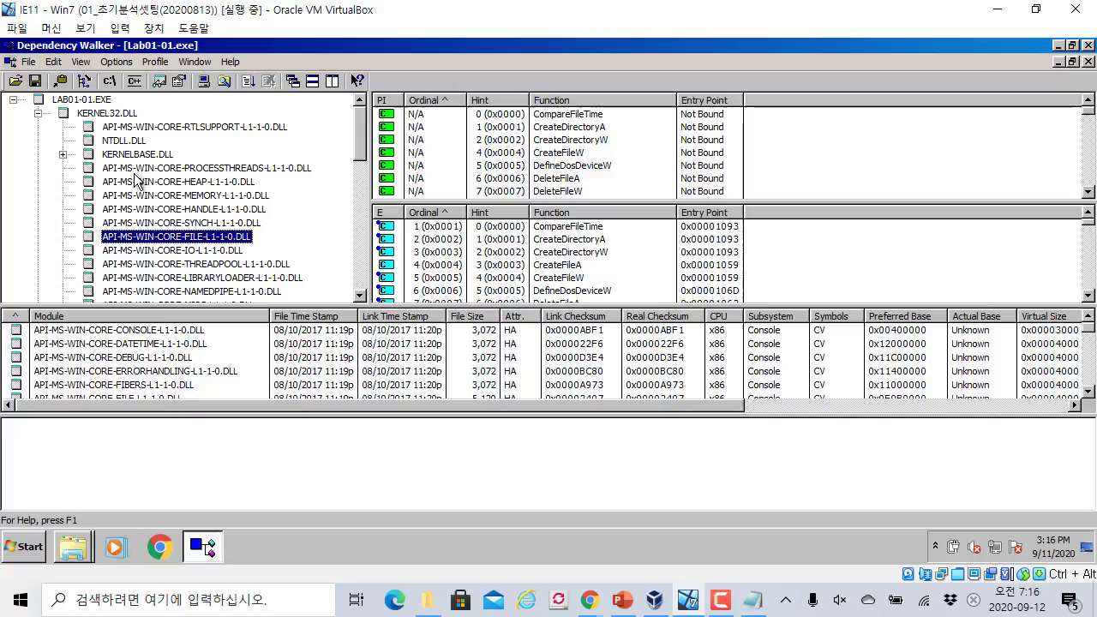
pyautogui.click(128, 115)
pyautogui.click(649, 178)
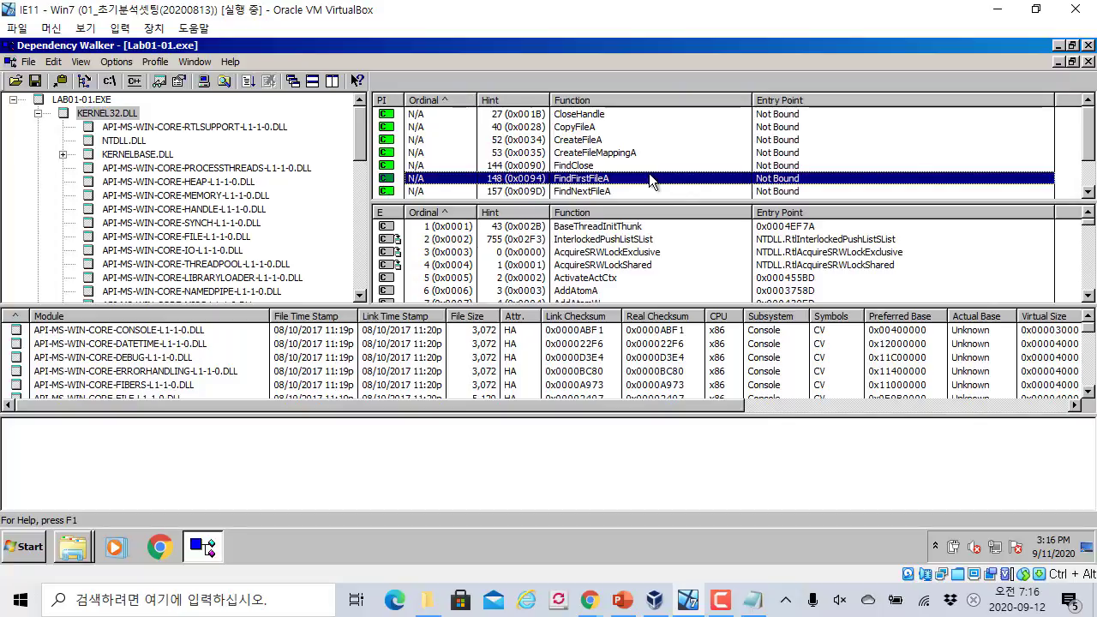
# Look through the remaining functions imported from KERNEL32.DLL and collapse its branch under LAB01-01.EXE
pyautogui.scroll(-1, 645, 169)
pyautogui.scroll(1, 644, 168)
pyautogui.scroll(-1, 633, 150)
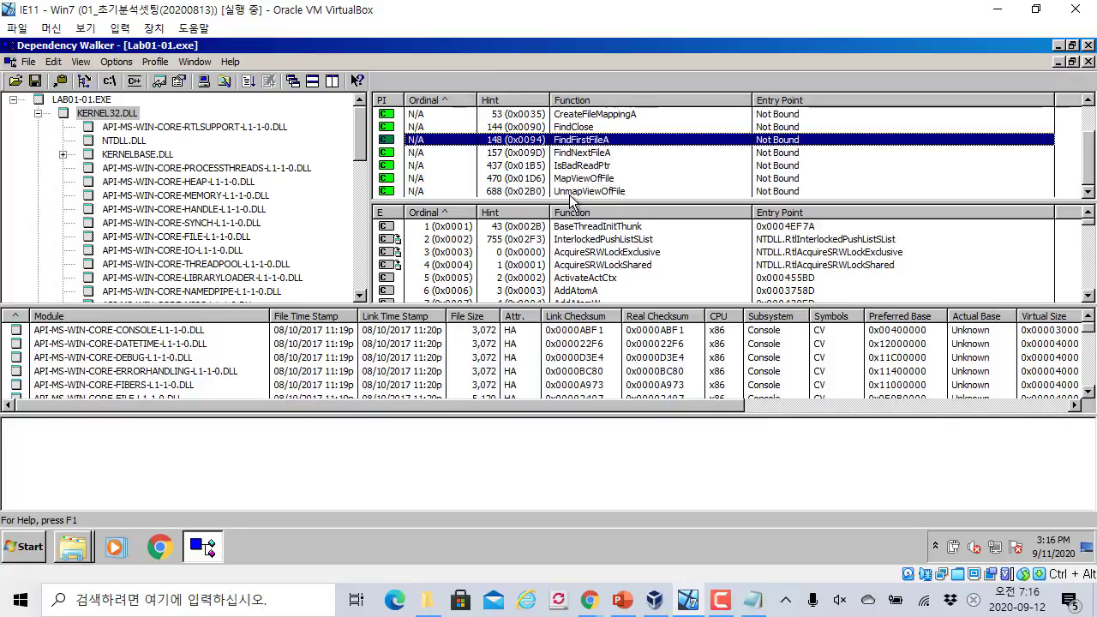
pyautogui.click(37, 114)
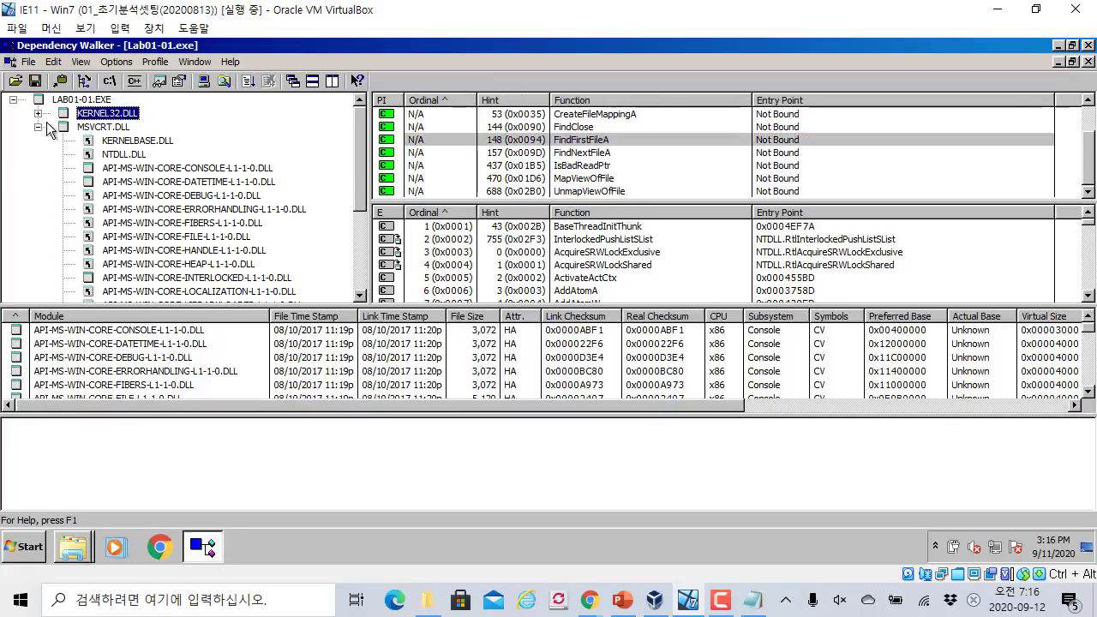
# Examine the functions that LAB01-01.EXE imports from MSVCRT.DLL down to the end of the list
pyautogui.click(105, 127)
pyautogui.scroll(-2, 591, 184)
pyautogui.scroll(2, 638, 153)
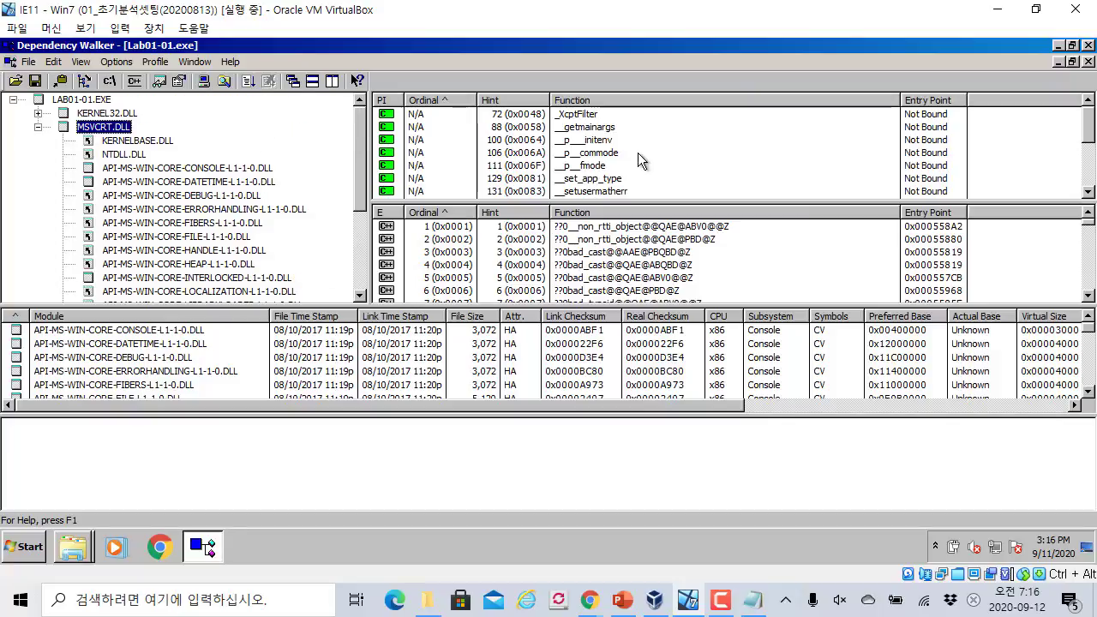
pyautogui.click(637, 153)
pyautogui.scroll(-4, 638, 153)
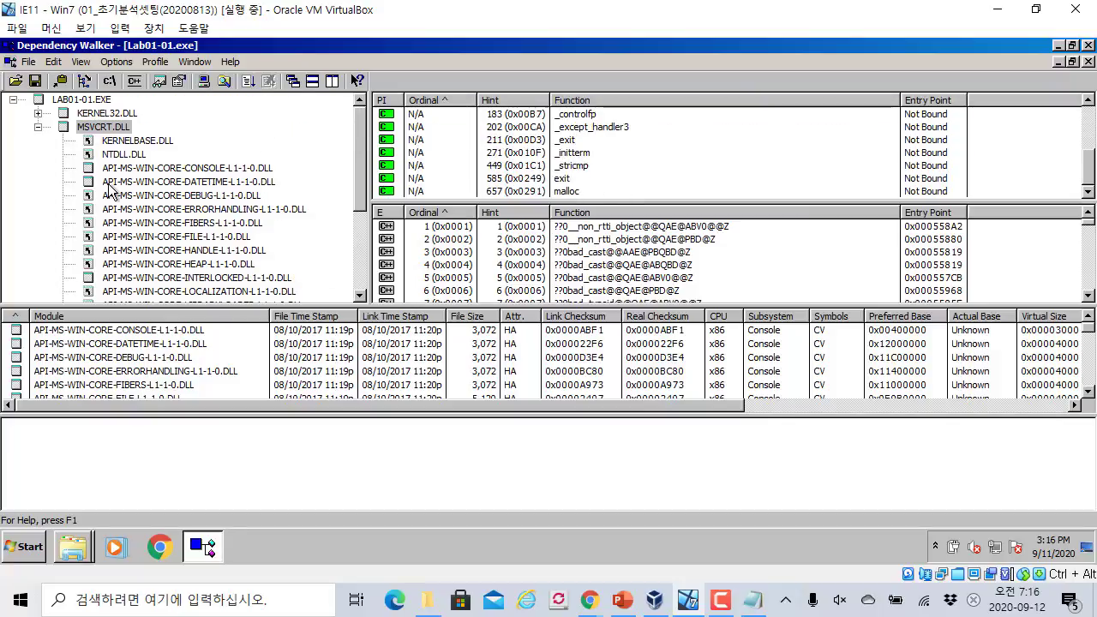
# Widen the function lists for KERNEL32.DLL by narrowing the module tree, and select CreateFileMappingA among its imports
pyautogui.click(106, 113)
pyautogui.click(671, 178)
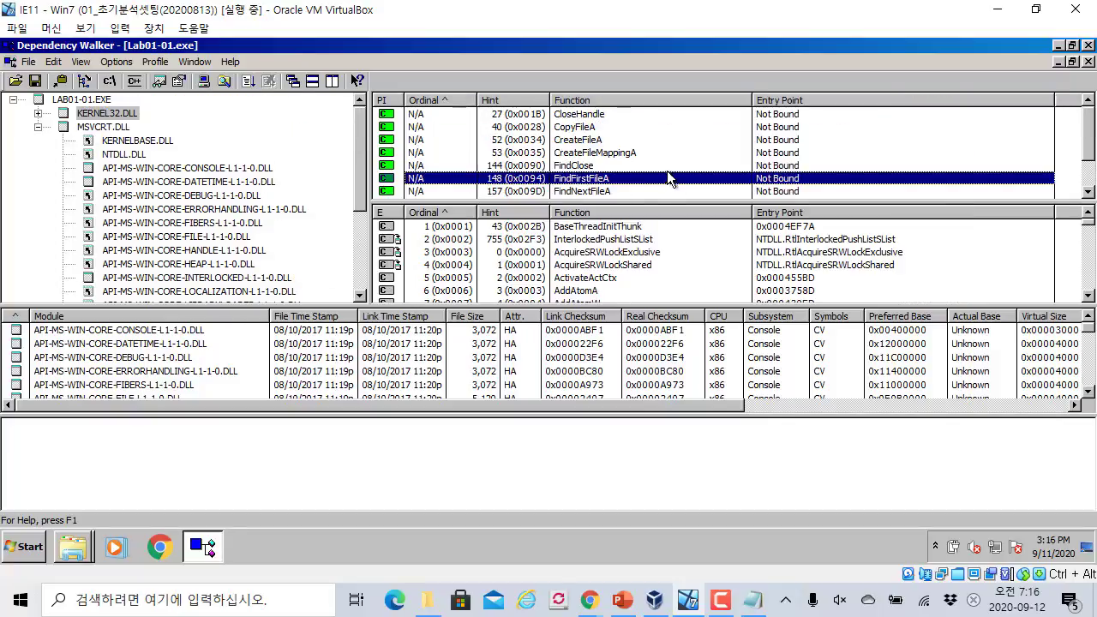
pyautogui.moveTo(369, 152); pyautogui.dragTo(281, 152)
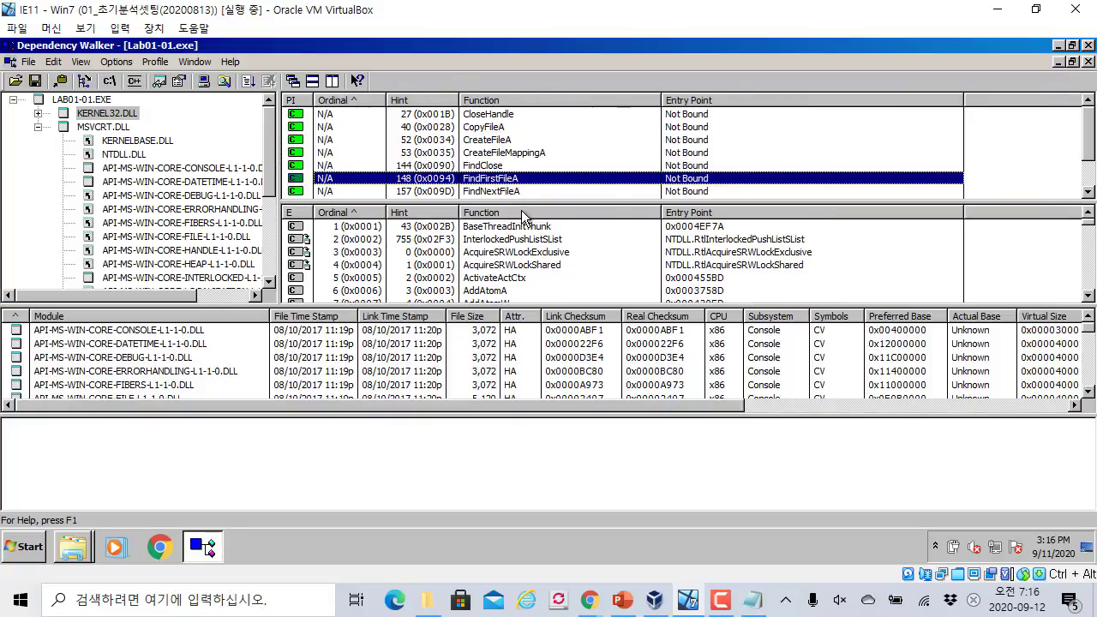
pyautogui.click(550, 152)
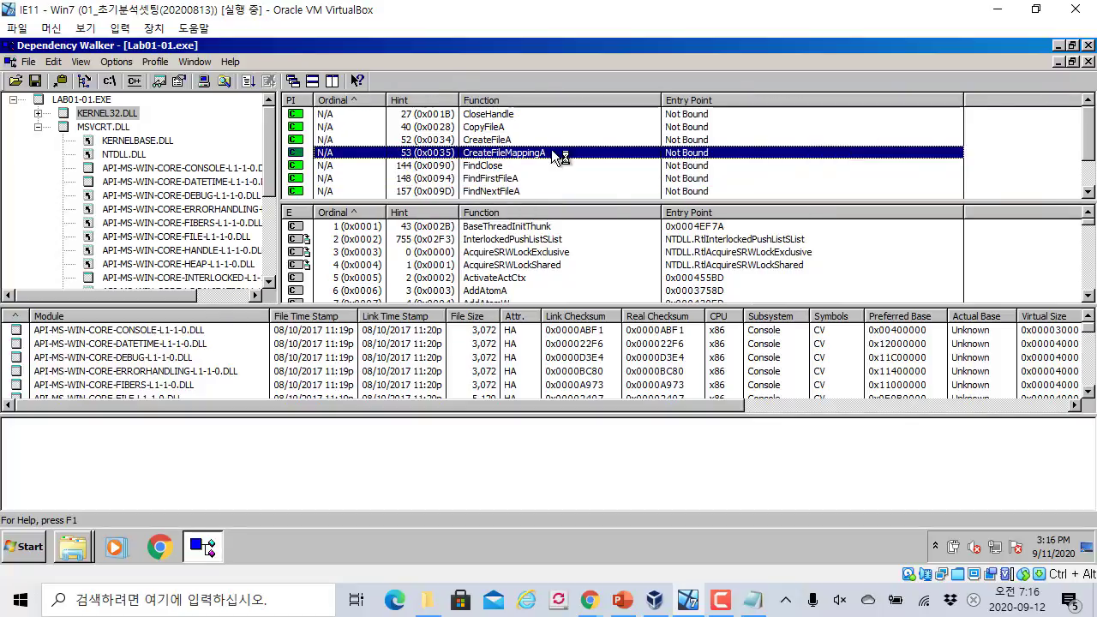
pyautogui.click(203, 546)
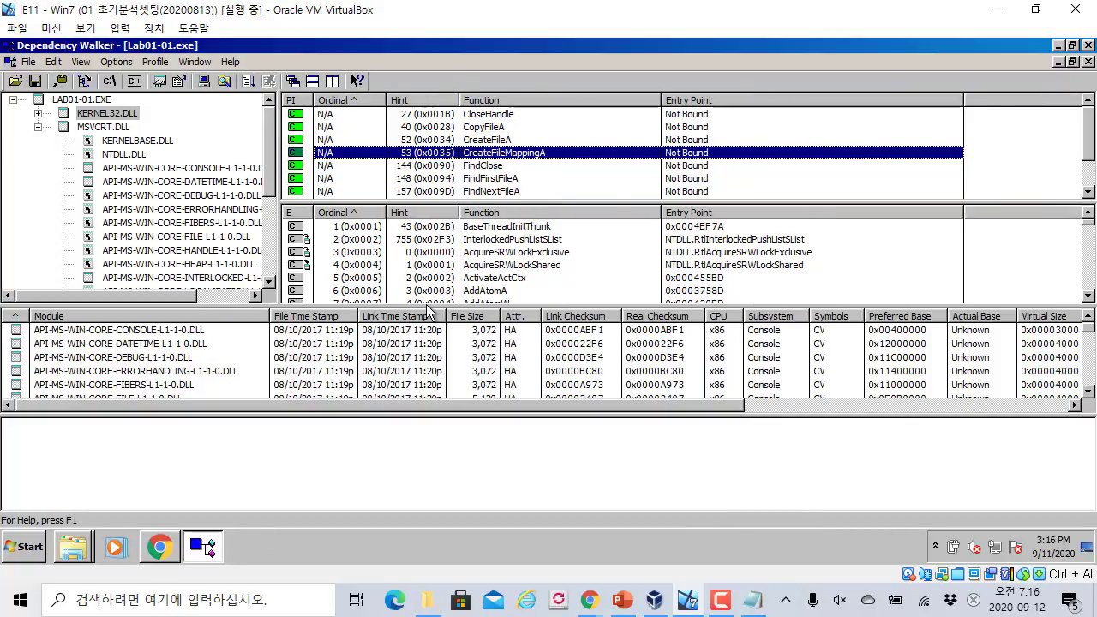
pyautogui.hotkey('ctrl', 'm')
pyautogui.moveTo(677, 48); pyautogui.dragTo(561, 148)
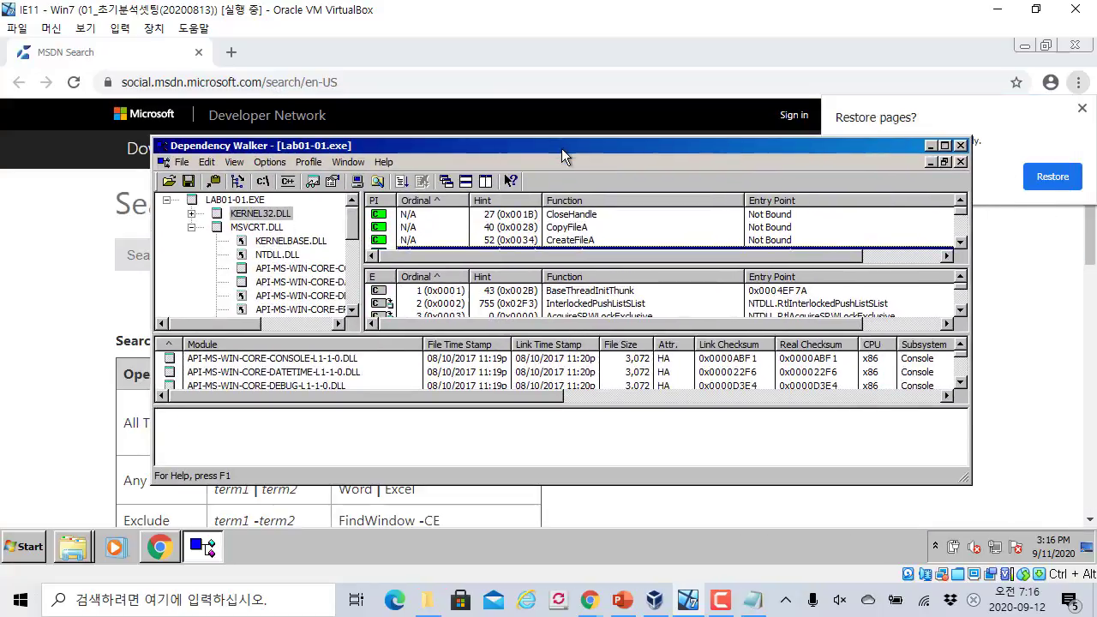
pyautogui.doubleClick(561, 148)
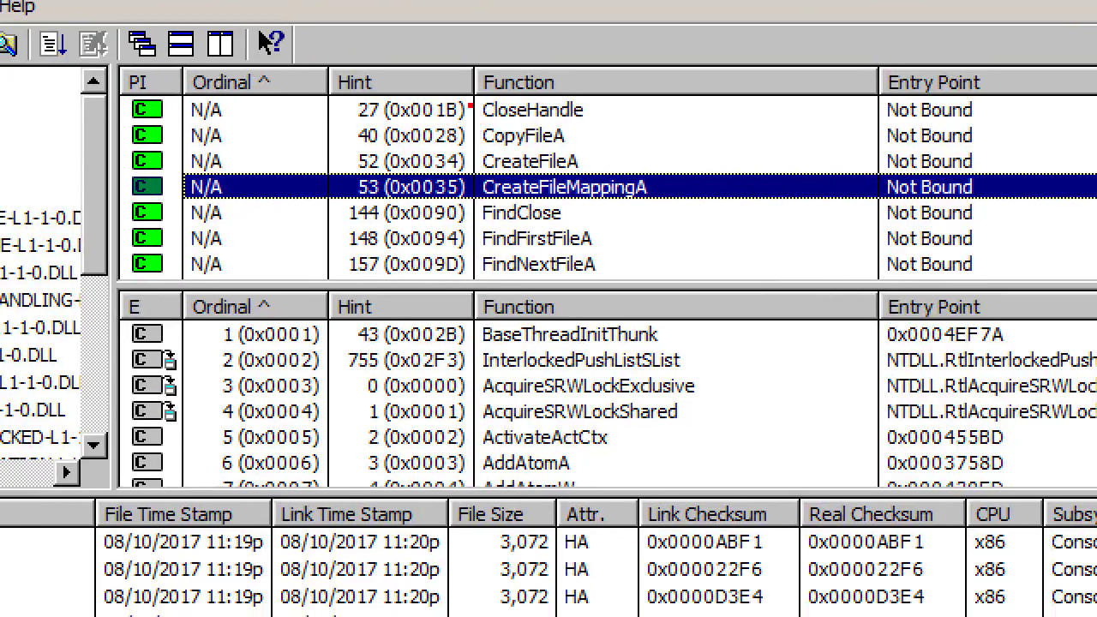
# On the magnified screen, box the imported function names of KERNEL32.DLL, write an underlined "IAT" beside them, and leave the annotation
pyautogui.moveTo(473, 59); pyautogui.dragTo(727, 309)
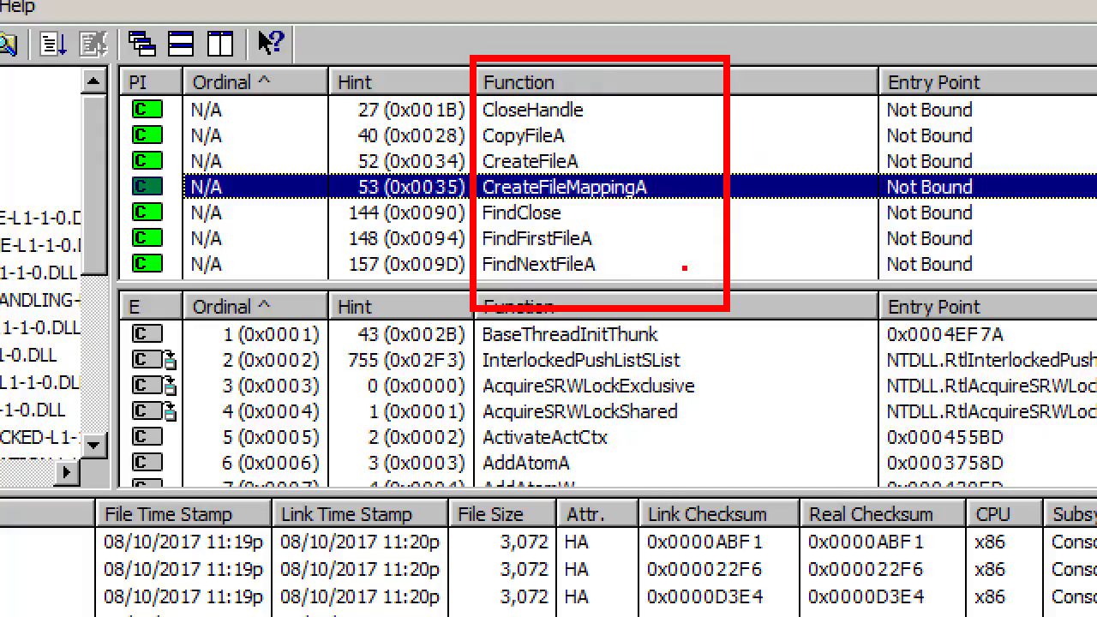
pyautogui.moveTo(746, 54)
pyautogui.mouseDown()
pyautogui.moveTo(821, 95)
pyautogui.moveTo(942, 69)
pyautogui.moveTo(972, 106)
pyautogui.mouseUp()
pyautogui.moveTo(804, 146); pyautogui.dragTo(1025, 150)
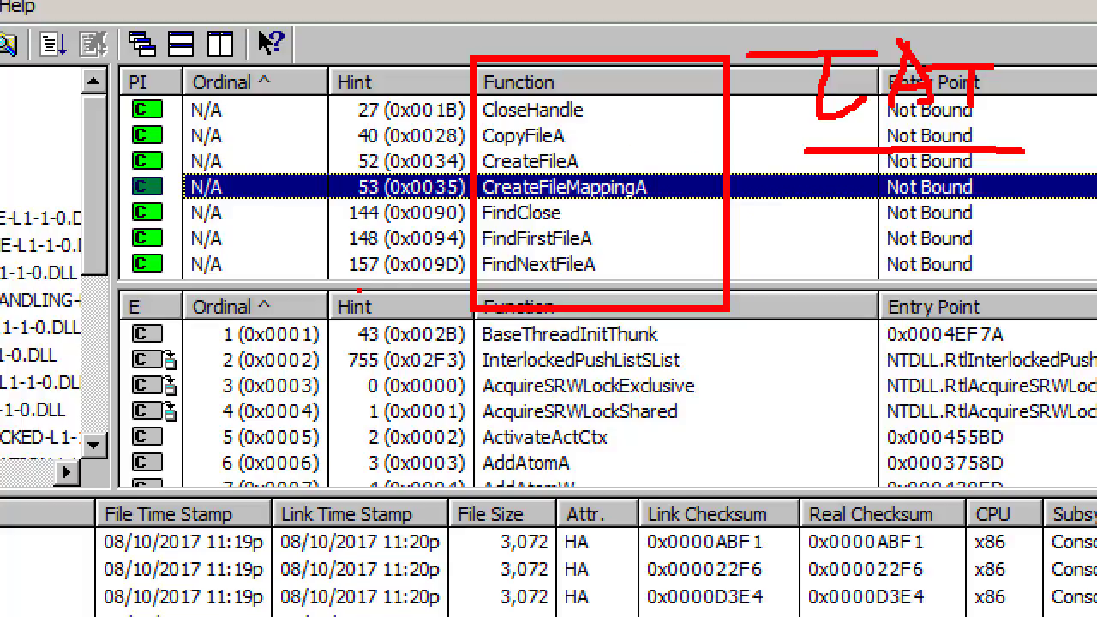
pyautogui.press('Escape')
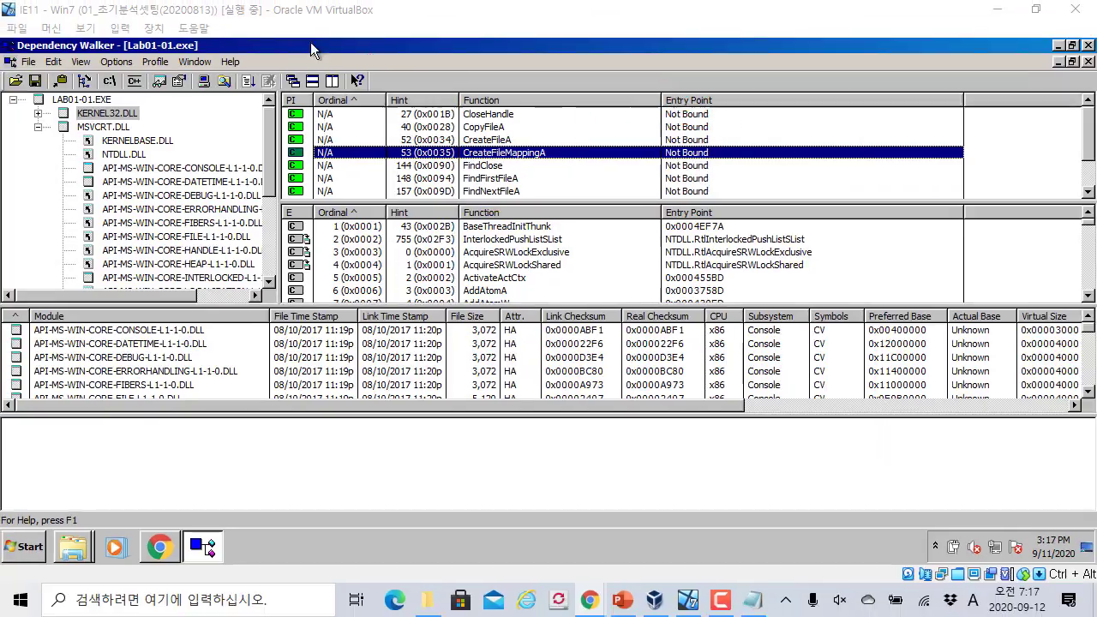
# On the magnified screen, box KERNEL32.DLL and MSVCRT.DLL in the tree plus the imported function names, and leave the annotation
pyautogui.hotkey('ctrl', '1')
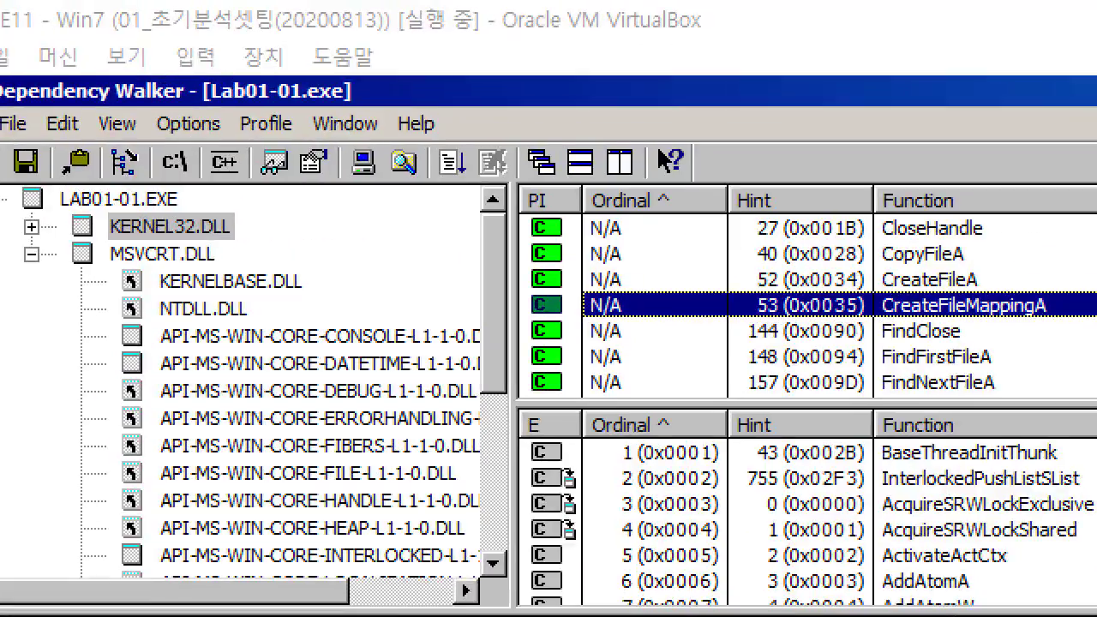
pyautogui.moveTo(9, 209); pyautogui.dragTo(269, 276)
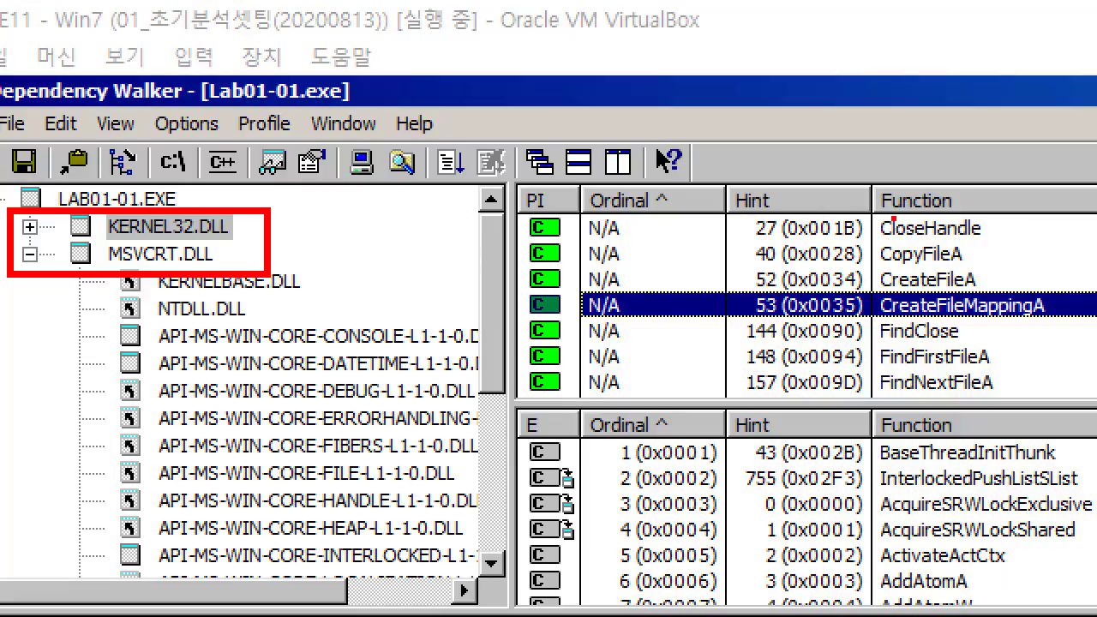
pyautogui.moveTo(856, 179); pyautogui.dragTo(1080, 414)
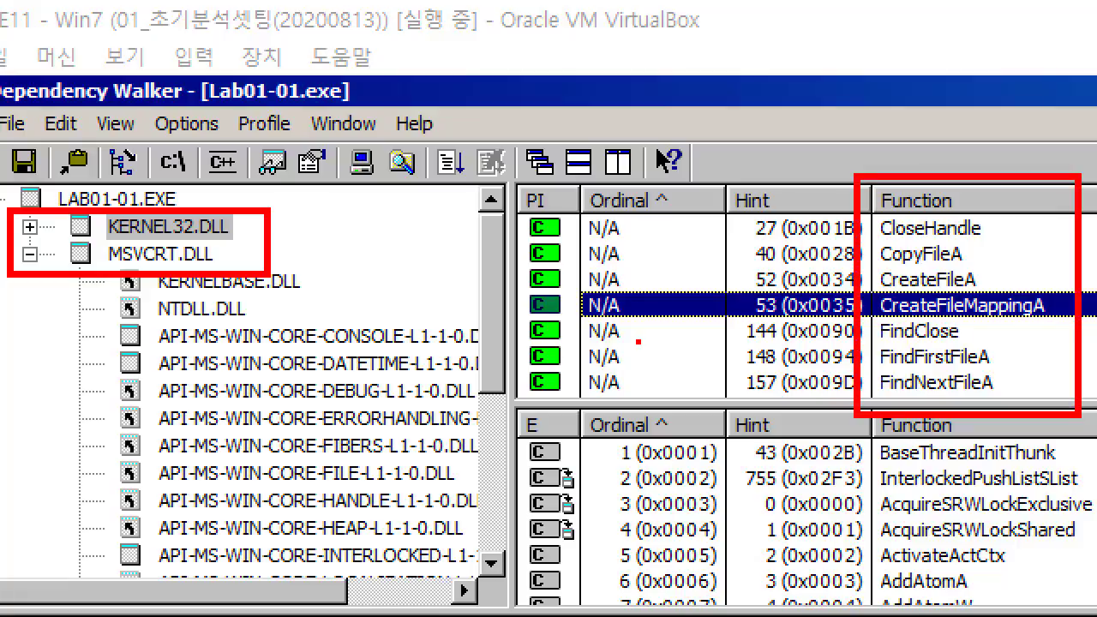
pyautogui.press('Escape')
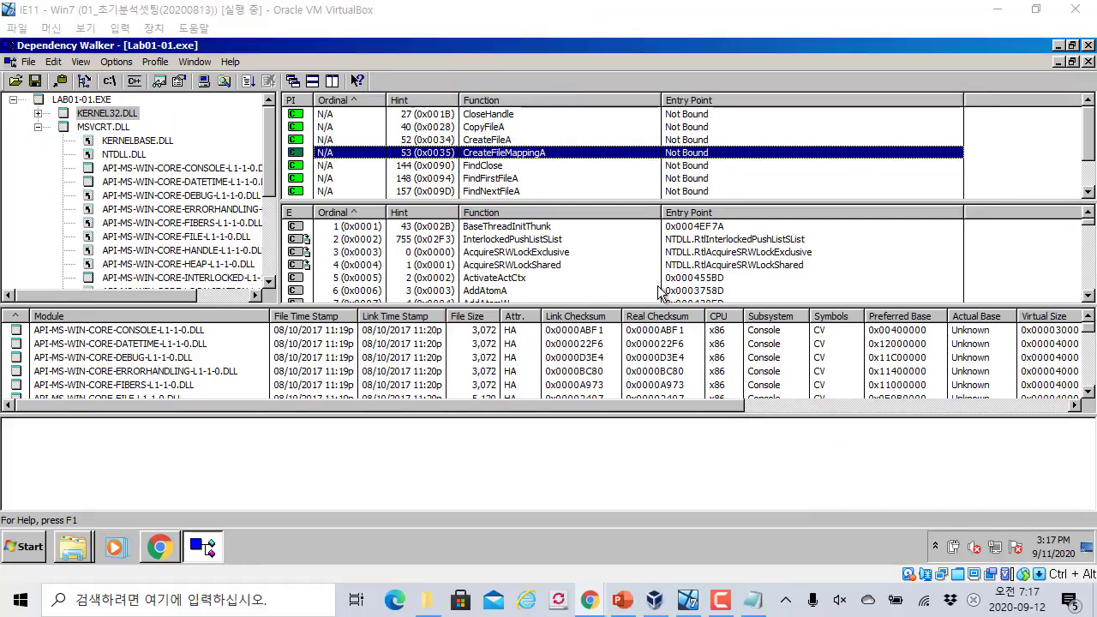
# Browse KERNEL32.DLL's exported functions from the start through the Create, Delete and Get entries, and compare them with the imported CreateFileMappingA
pyautogui.scroll(-1, 600, 264)
pyautogui.scroll(1, 600, 264)
pyautogui.click(599, 264)
pyautogui.scroll(-6, 600, 264)
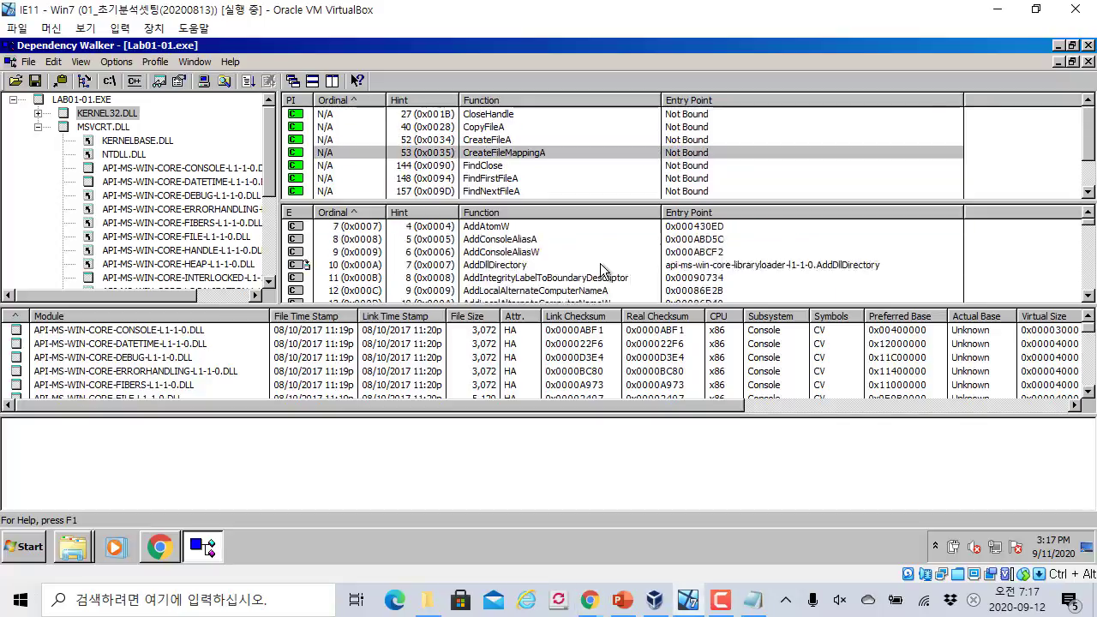
pyautogui.scroll(-20, 600, 271)
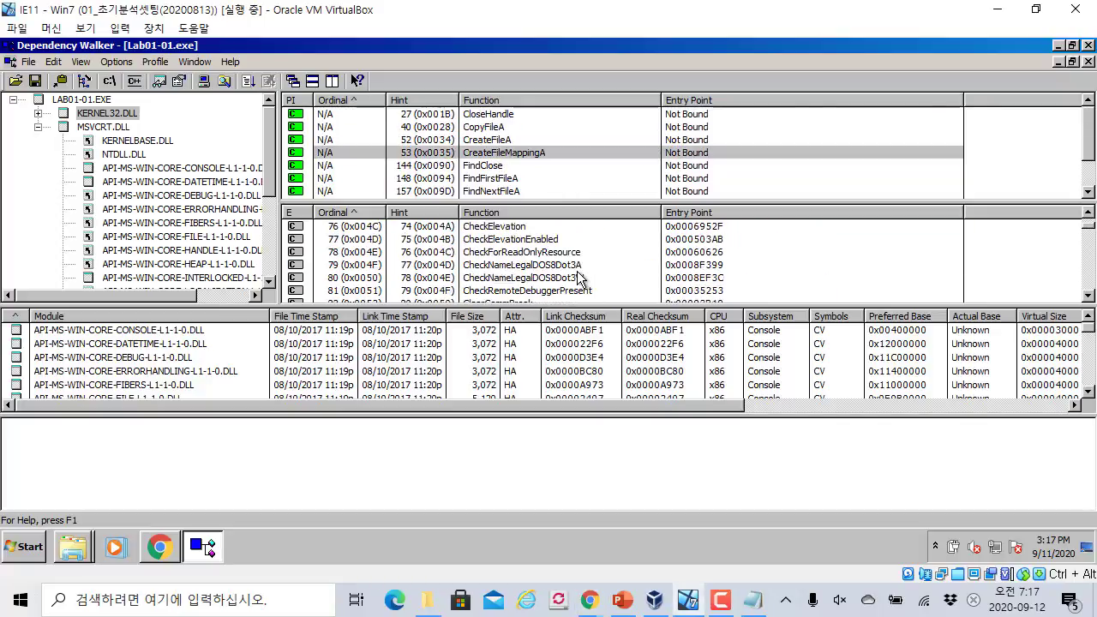
pyautogui.scroll(-4, 579, 279)
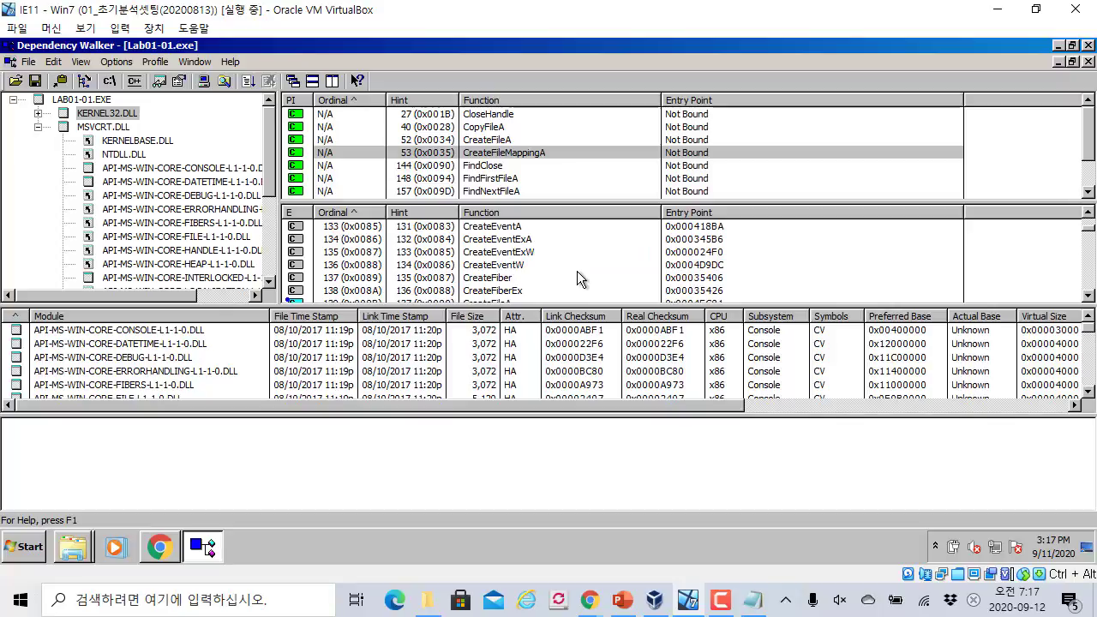
pyautogui.scroll(-10, 578, 272)
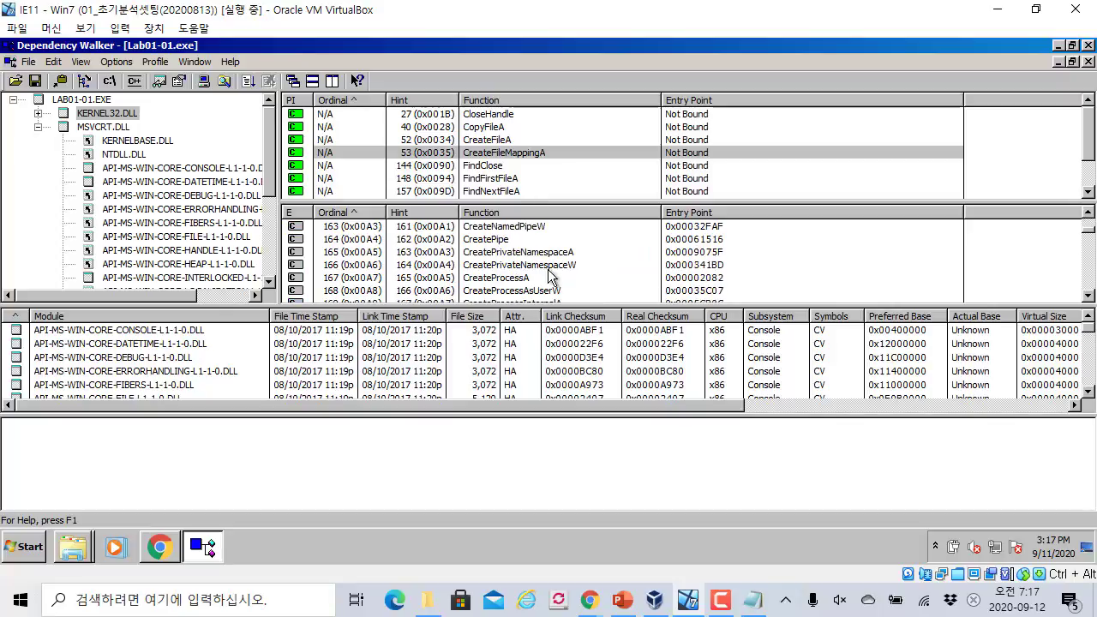
pyautogui.scroll(-19, 549, 274)
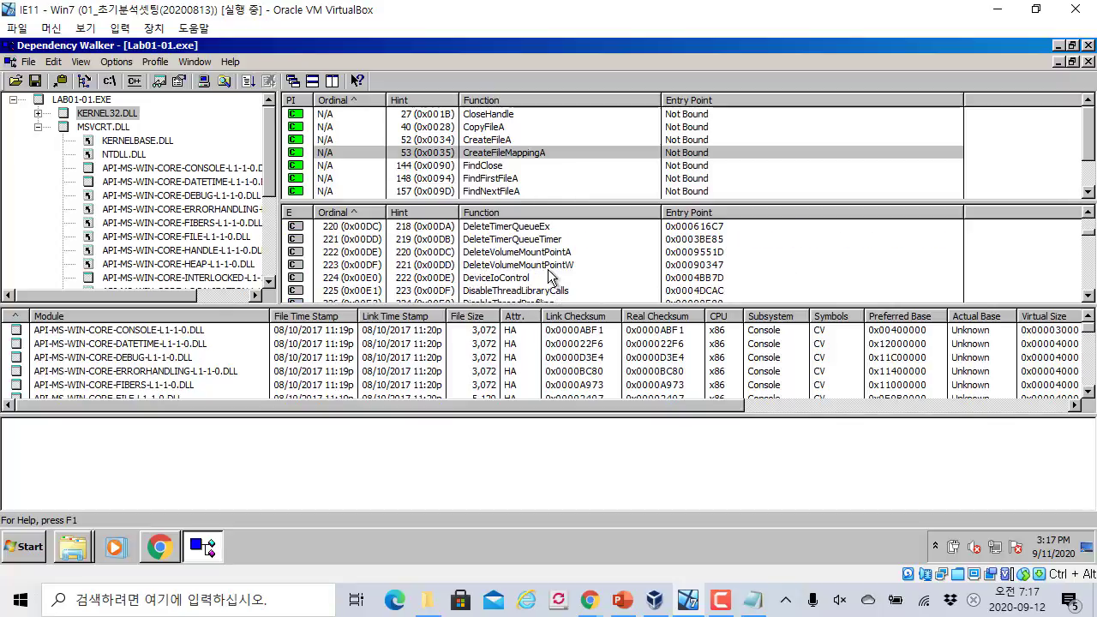
pyautogui.scroll(2, 548, 275)
pyautogui.click(515, 277)
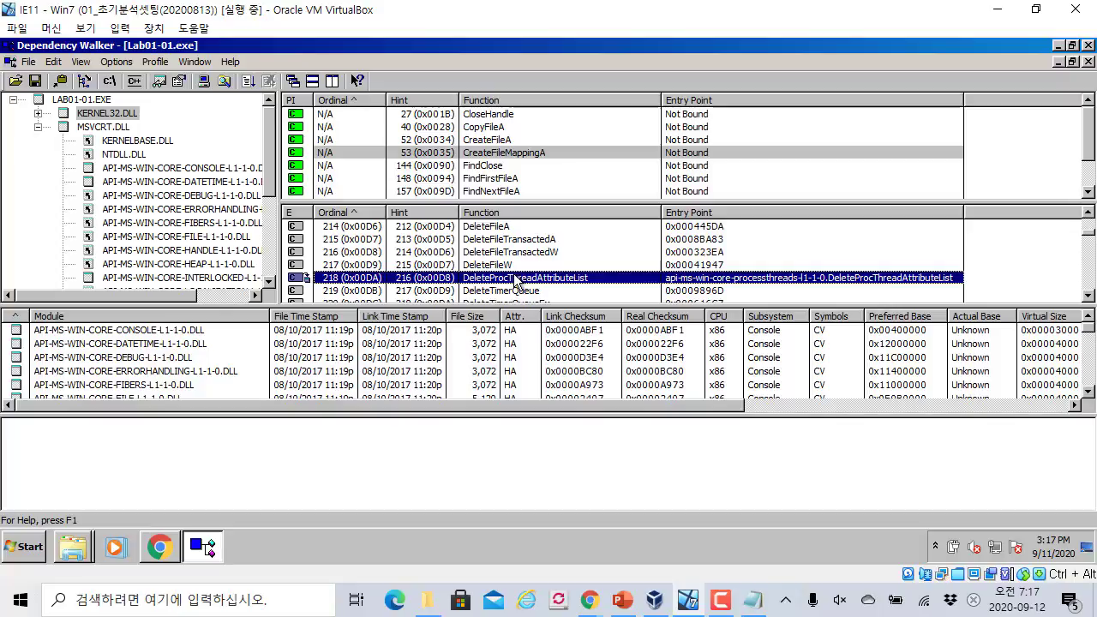
pyautogui.scroll(-20, 515, 279)
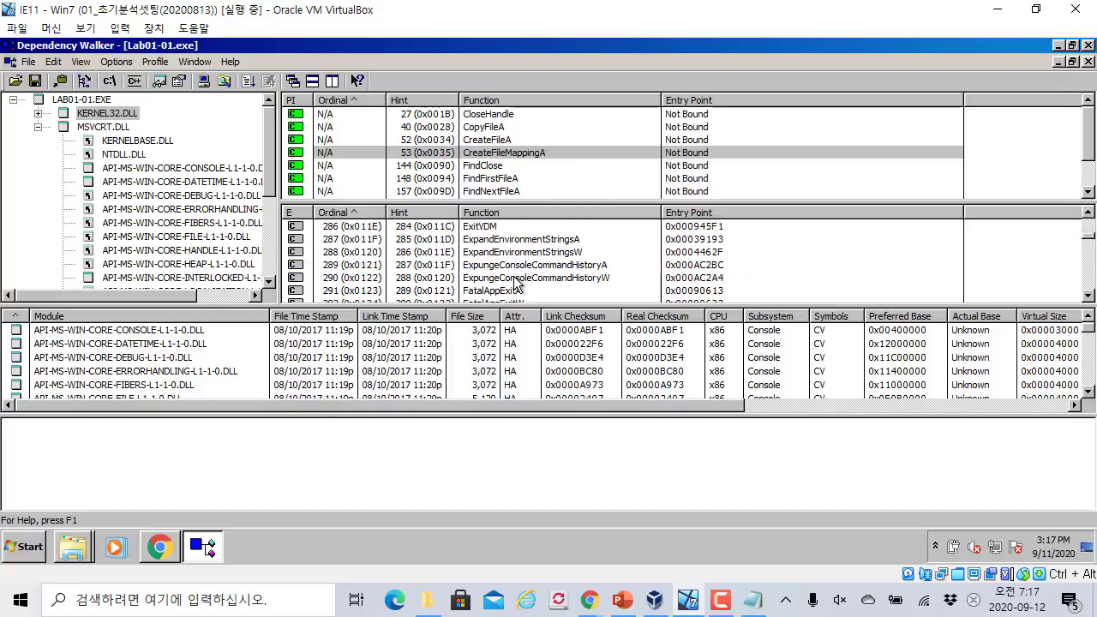
pyautogui.scroll(-20, 516, 284)
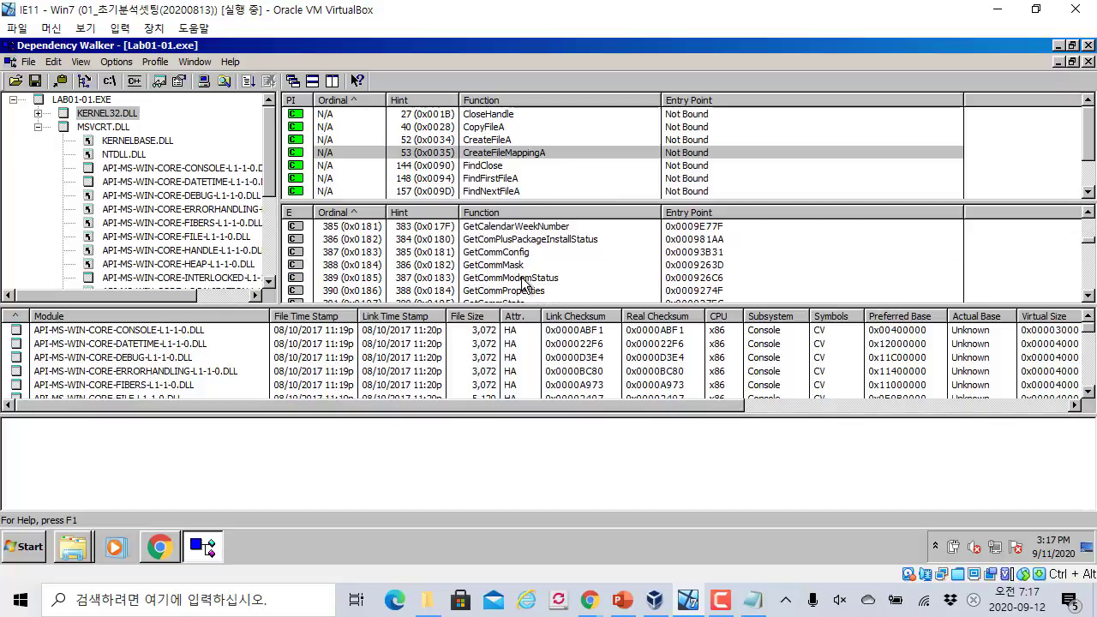
pyautogui.scroll(-3, 524, 283)
pyautogui.click(509, 156)
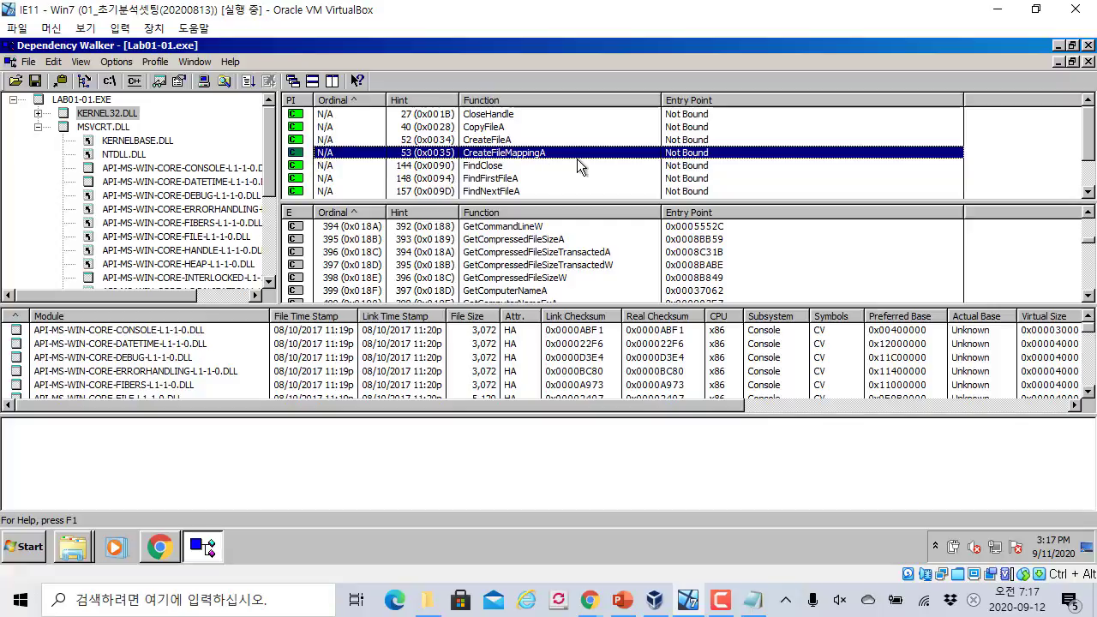
pyautogui.moveTo(702, 406); pyautogui.dragTo(580, 400)
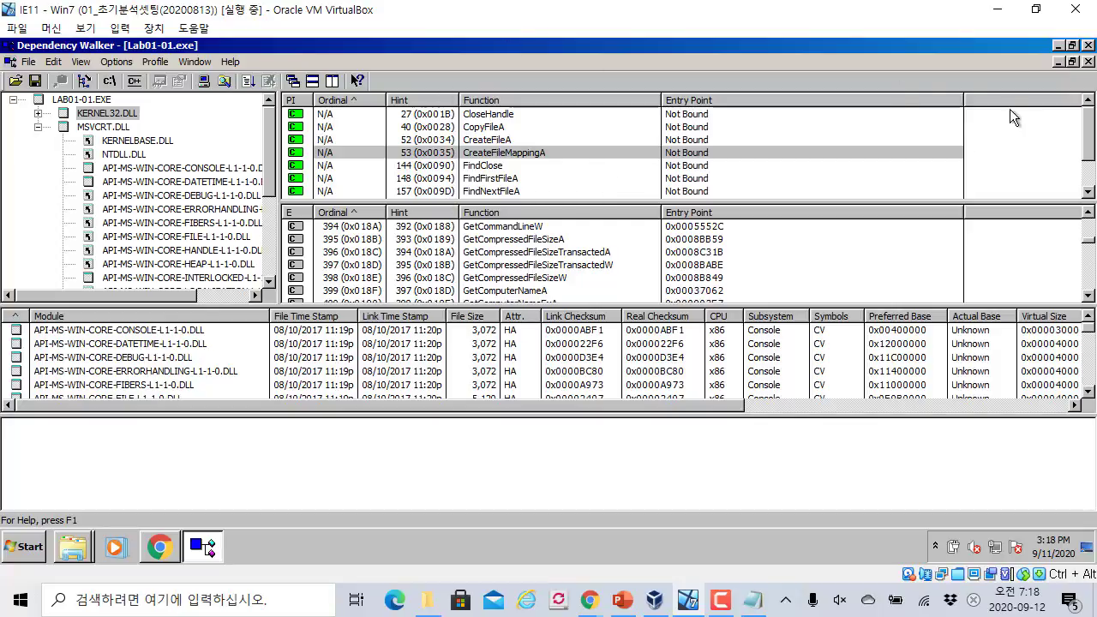
pyautogui.click(1060, 45)
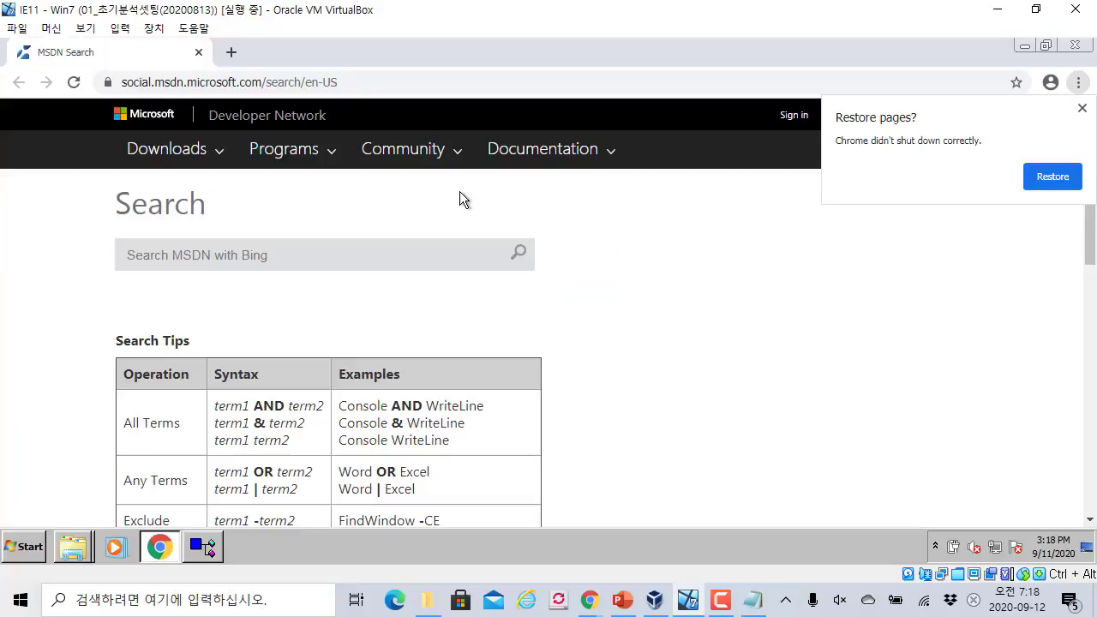
pyautogui.click(84, 548)
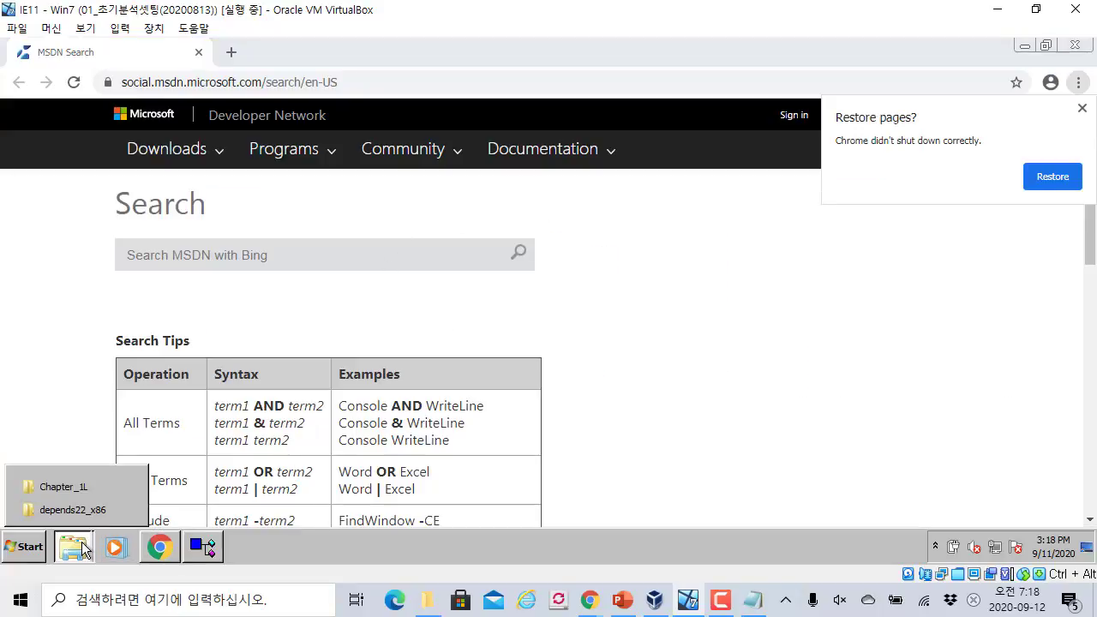
pyautogui.click(202, 546)
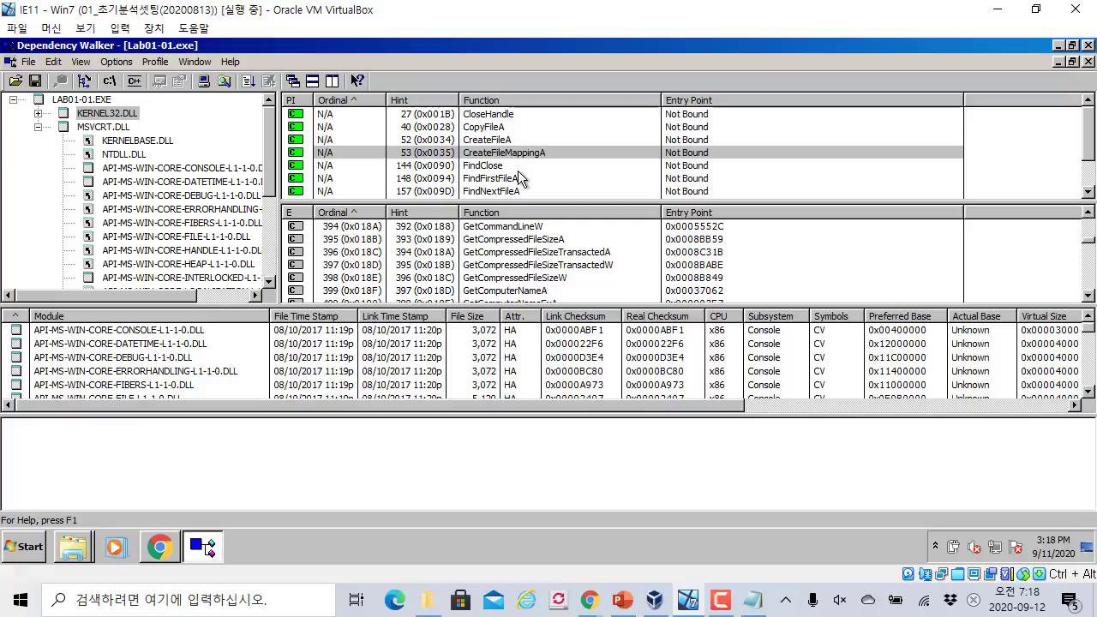
# Switch to the PowerPoint slide on DLL dependency, box the DLL names from Kernel32.dll to Wininet.dll, and clear the annotation
pyautogui.click(623, 599)
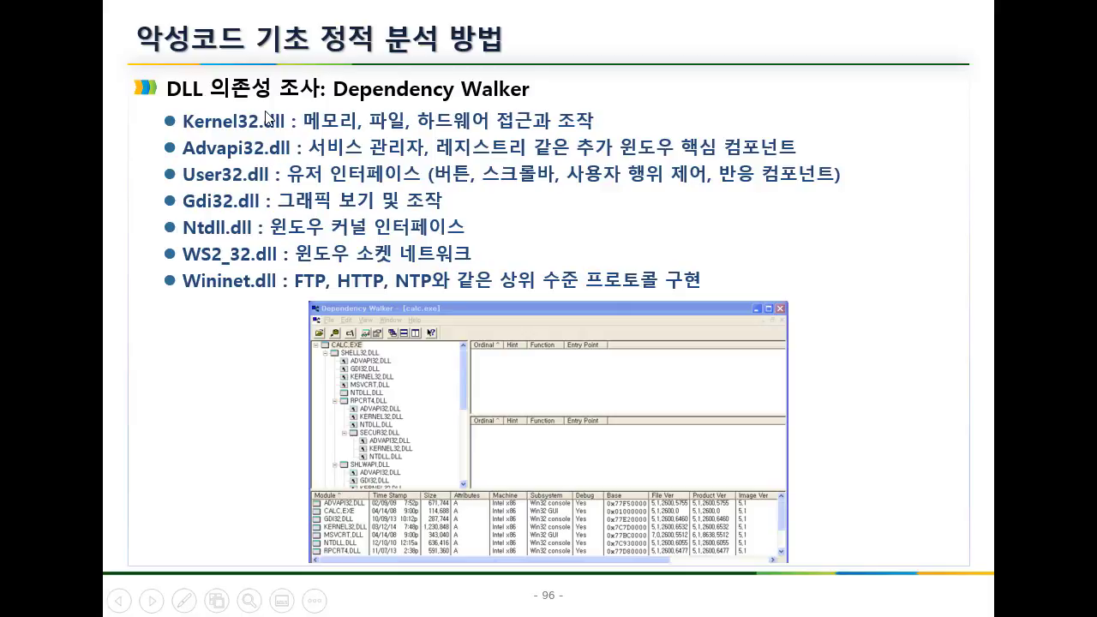
pyautogui.moveTo(161, 98)
pyautogui.mouseDown()
pyautogui.moveTo(267, 267)
pyautogui.moveTo(322, 303)
pyautogui.mouseUp()
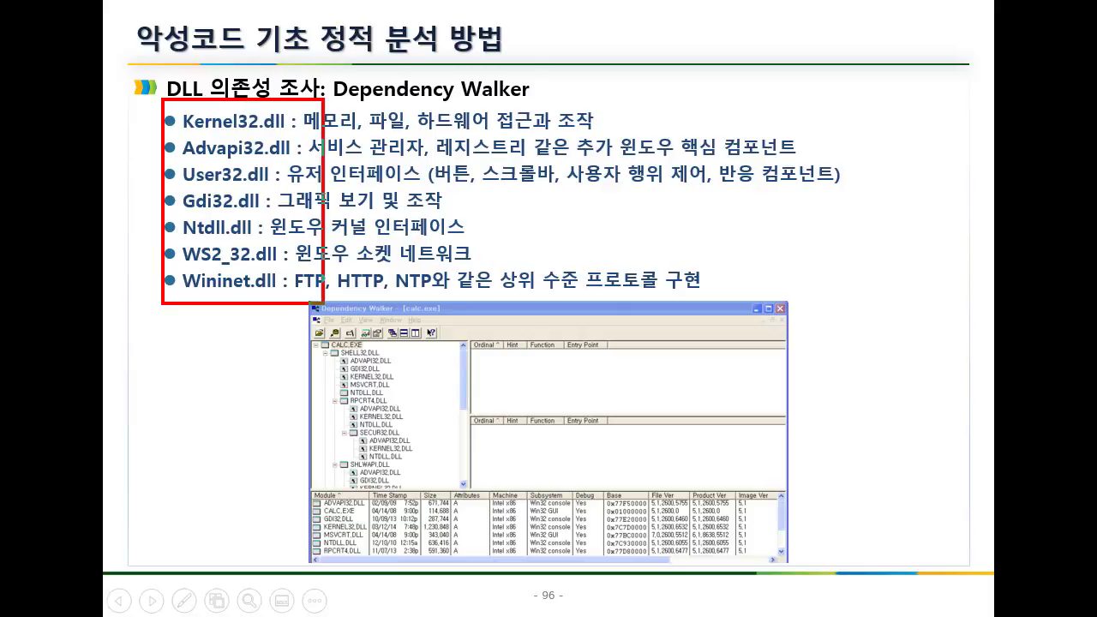
pyautogui.press('Escape')
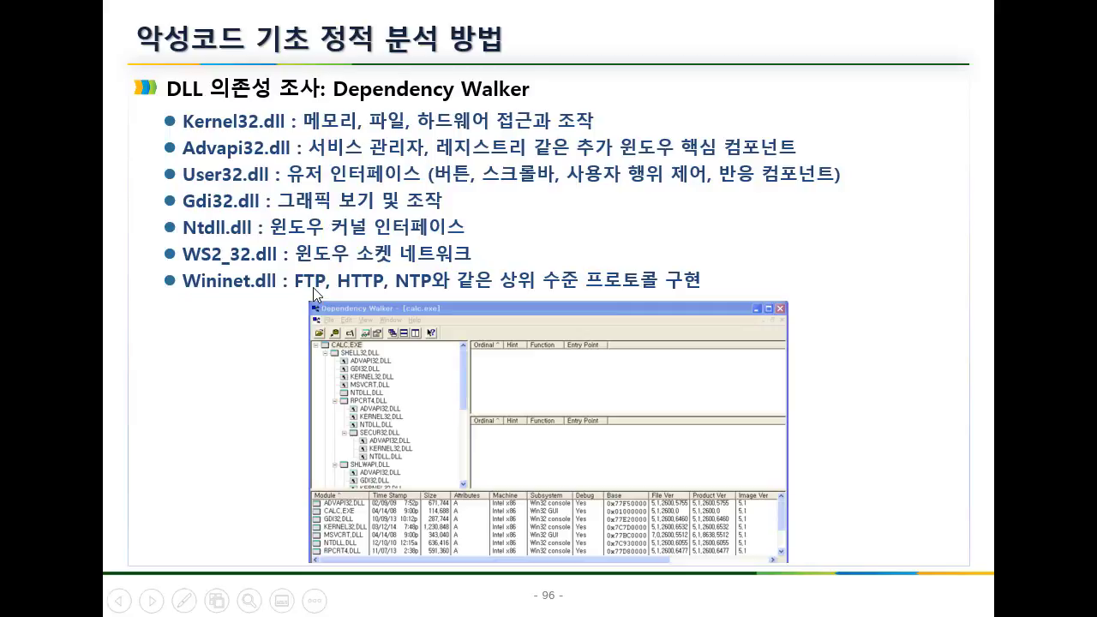